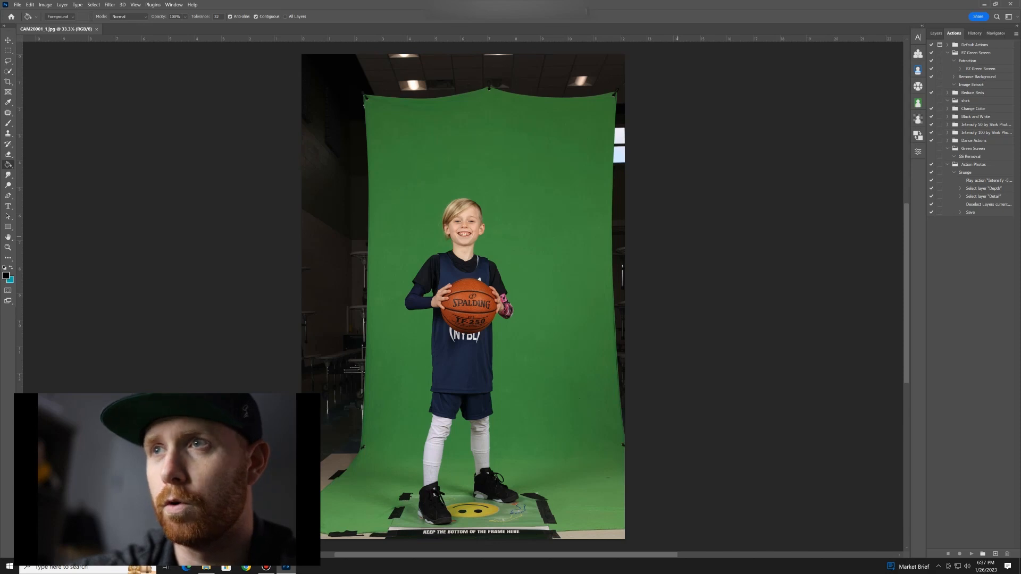
# Step: Examine the recorded commands of the Remove Background action in the EZ Green Screen set
pyautogui.press('v')
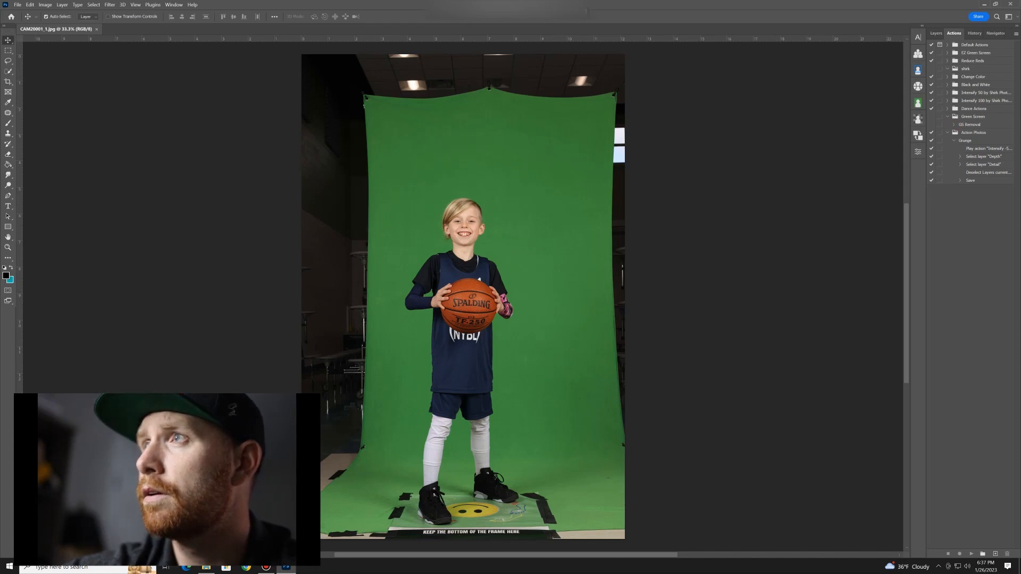
pyautogui.click(947, 52)
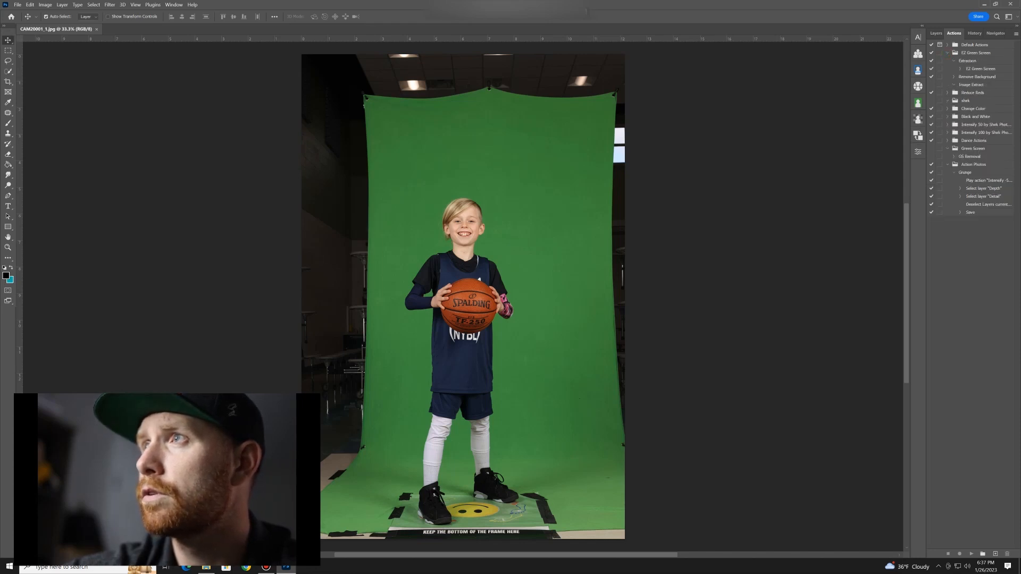
pyautogui.click(953, 77)
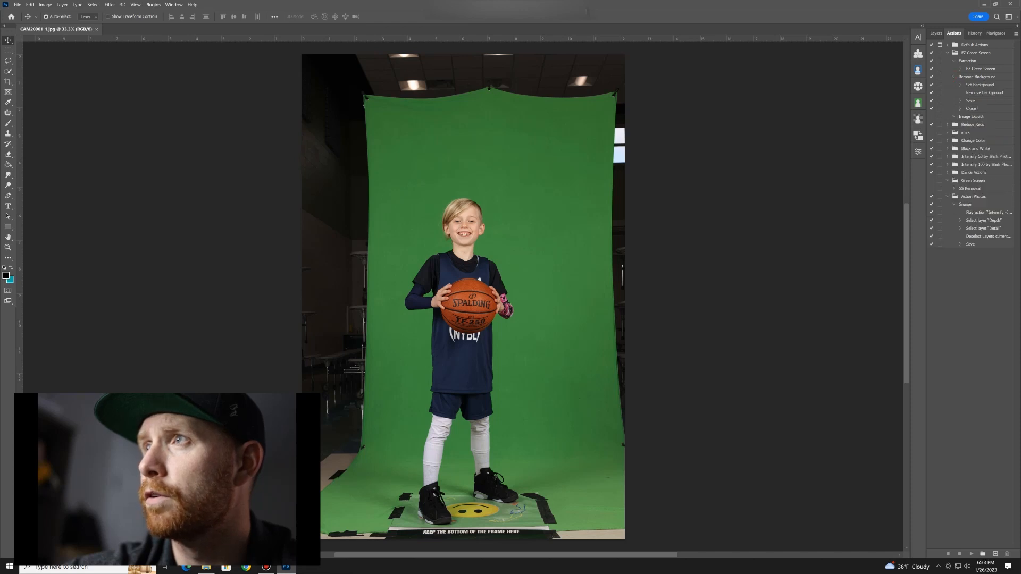
pyautogui.click(977, 77)
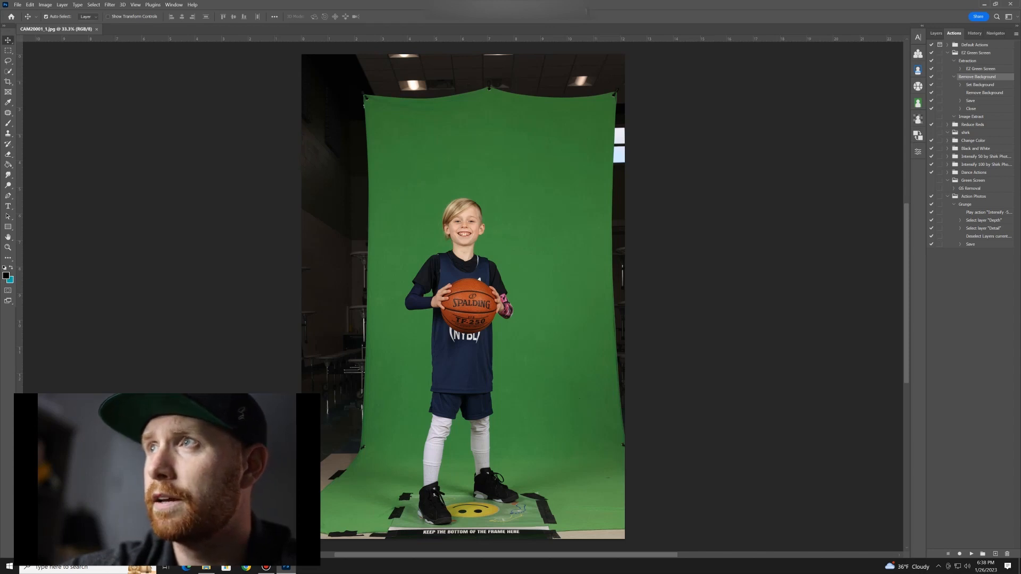
pyautogui.click(954, 77)
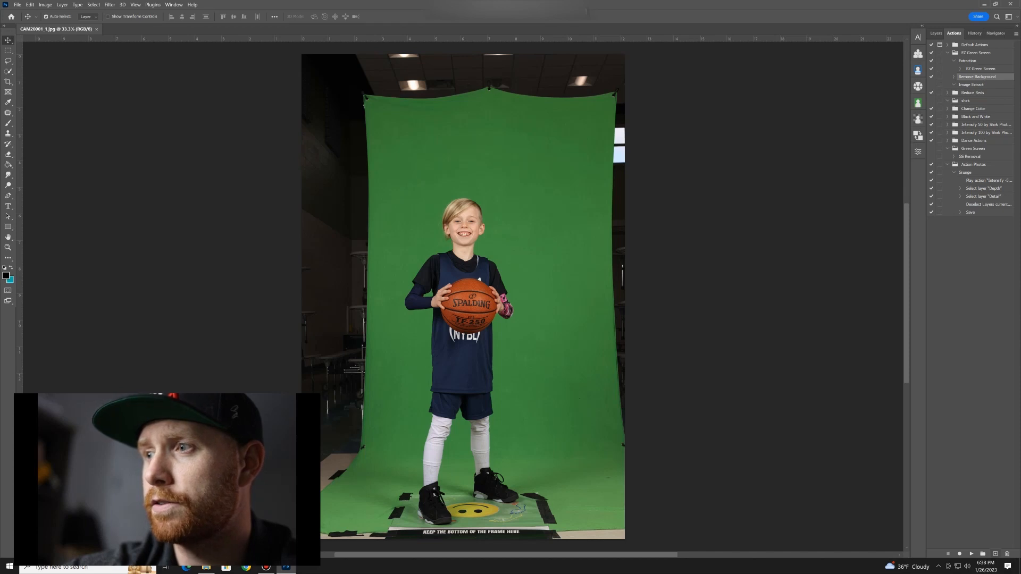
# Step: Create an action set named Test and start recording a new action named BG Removal in it
pyautogui.click(983, 553)
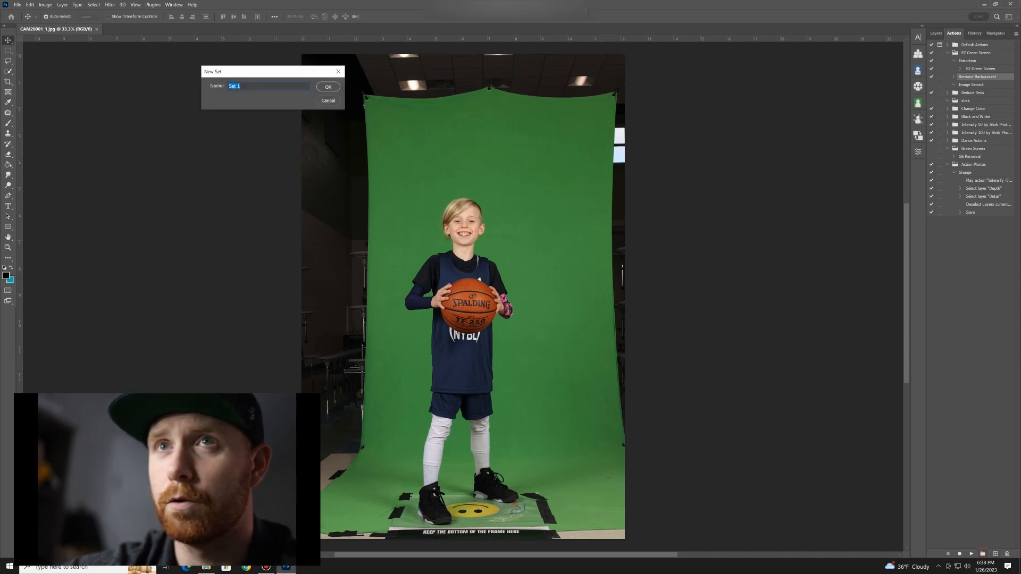
pyautogui.write('Test')
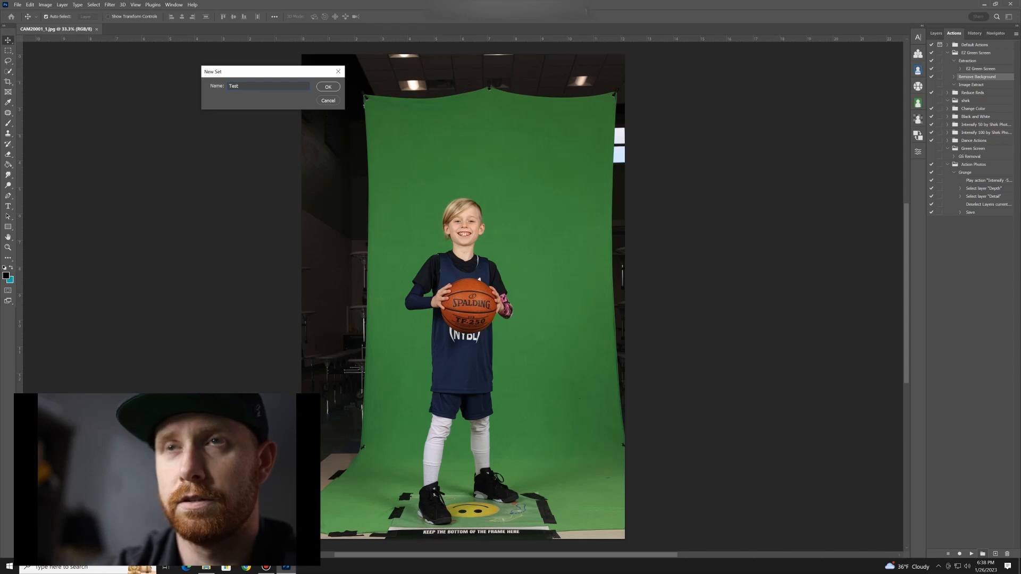
pyautogui.press('Return')
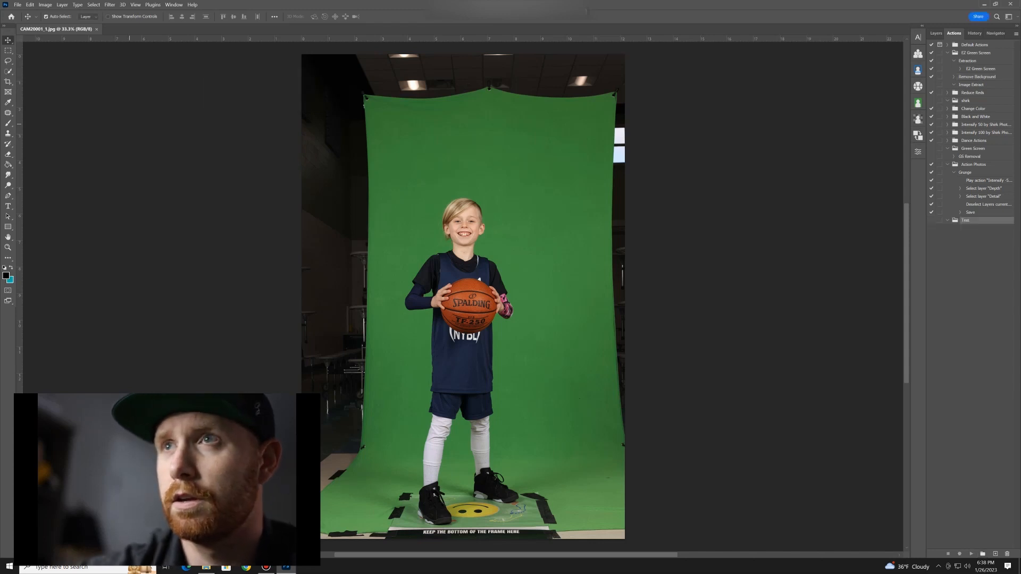
pyautogui.click(995, 553)
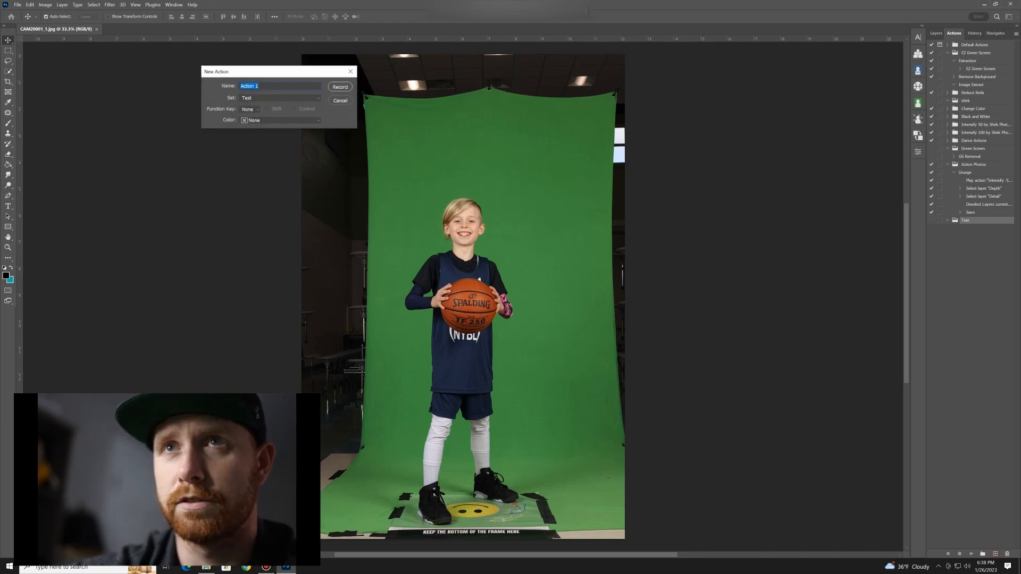
pyautogui.write('BG Removal')
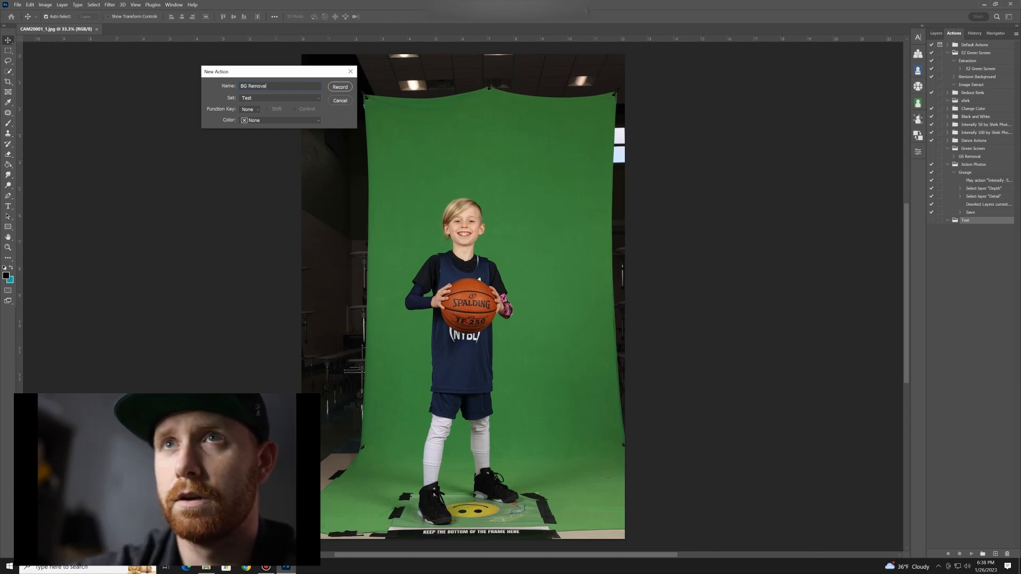
pyautogui.click(339, 87)
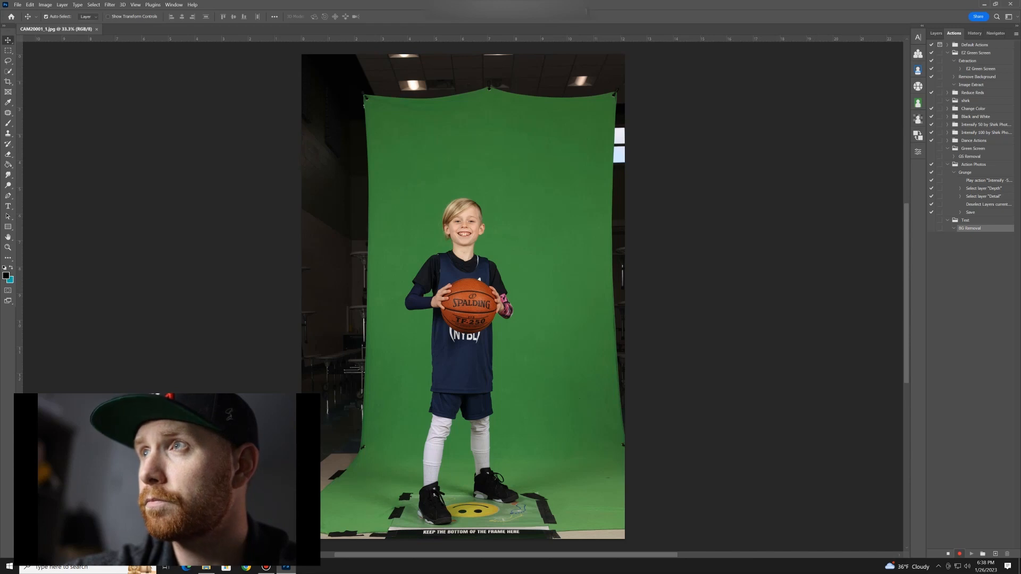
# Step: Unlock the Background layer and apply the Remove Background quick action to isolate the boy with the basketball
pyautogui.click(936, 33)
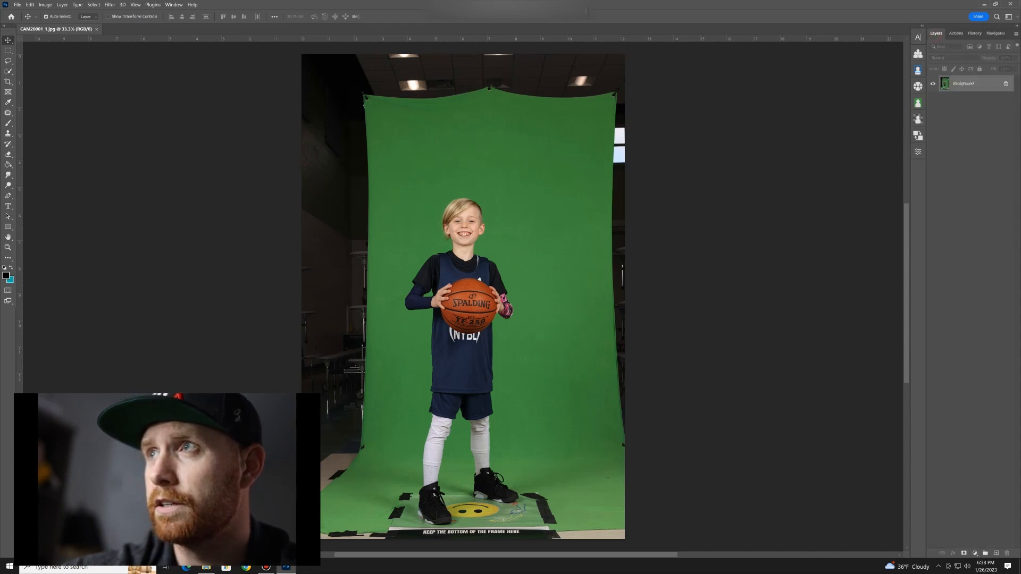
pyautogui.click(918, 152)
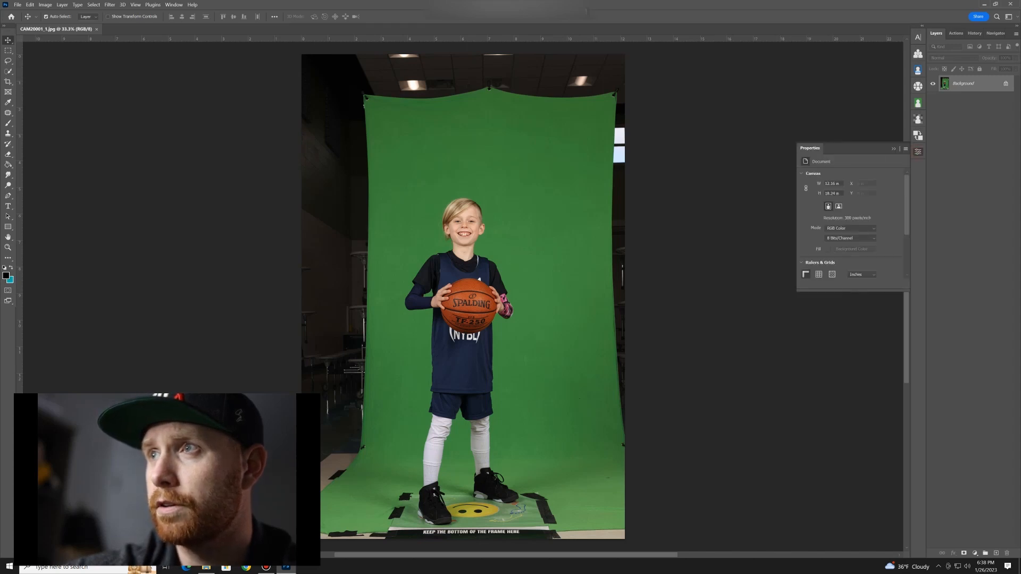
pyautogui.scroll(-3, 851, 223)
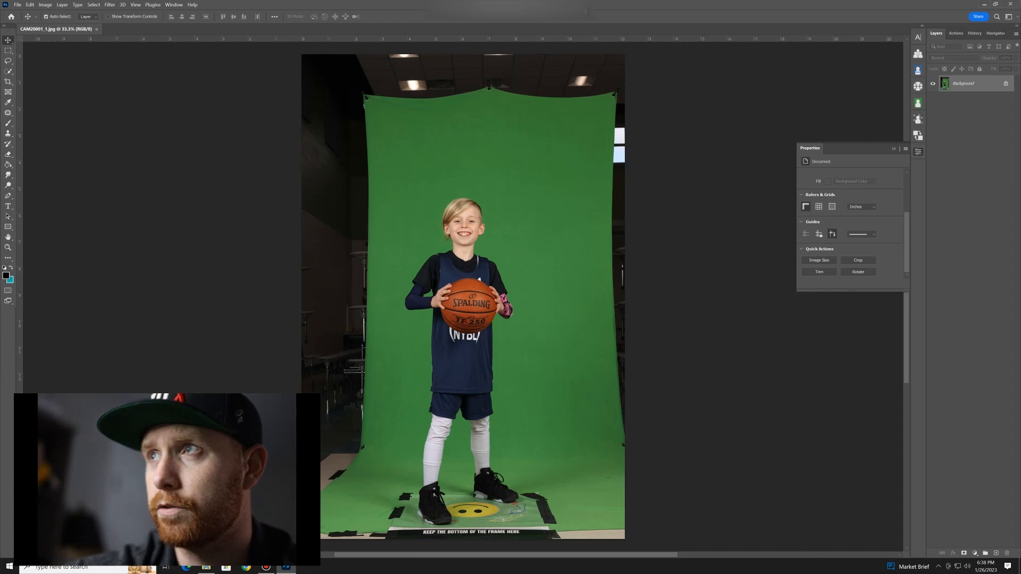
pyautogui.click(1005, 83)
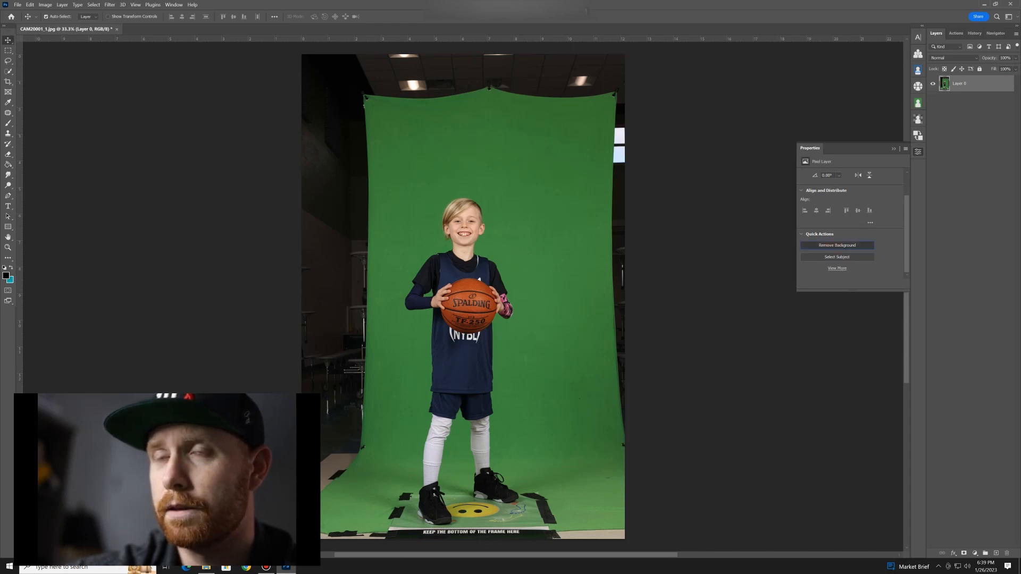
pyautogui.click(837, 245)
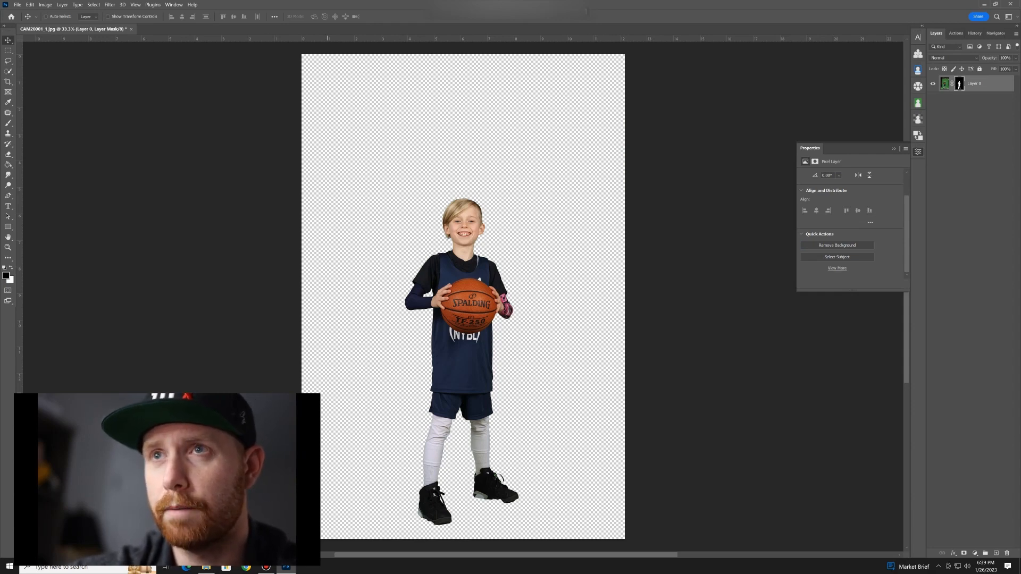
# Step: Save a copy of the cutout as a PNG in the done folder, with the large file size (fastest saving) option
pyautogui.hotkey('ctrl', 'alt', 's')
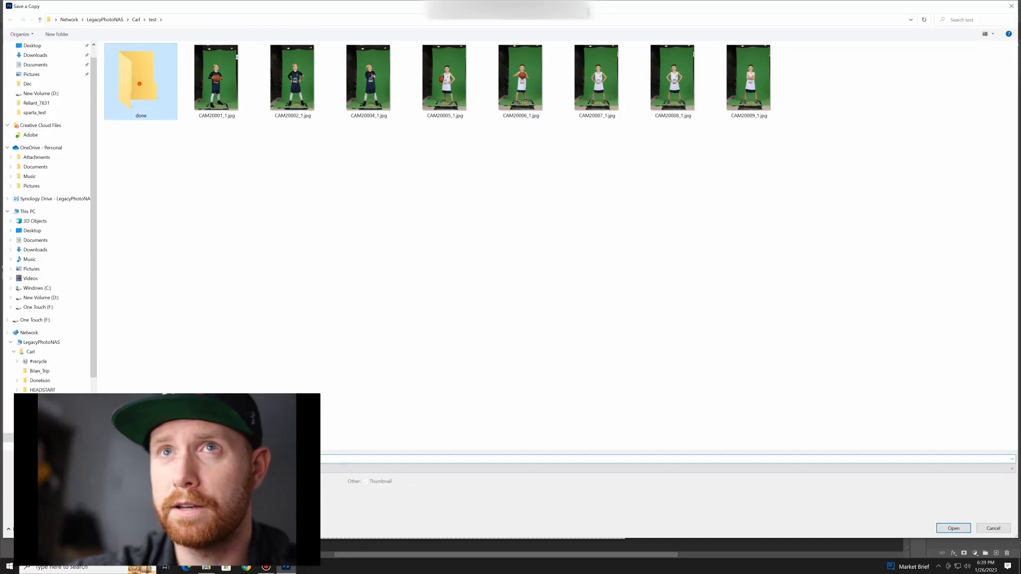
pyautogui.doubleClick(140, 83)
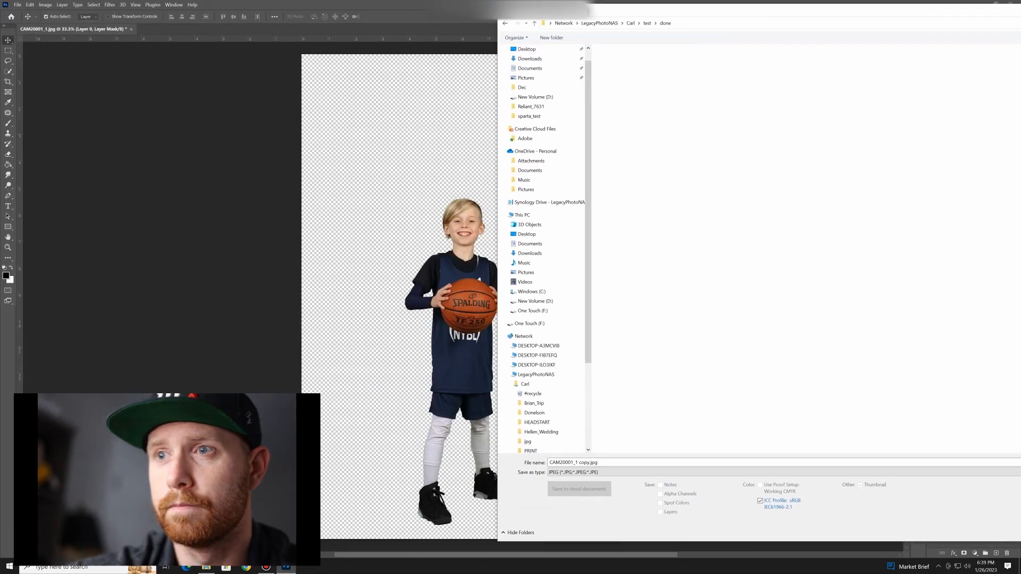
pyautogui.click(572, 472)
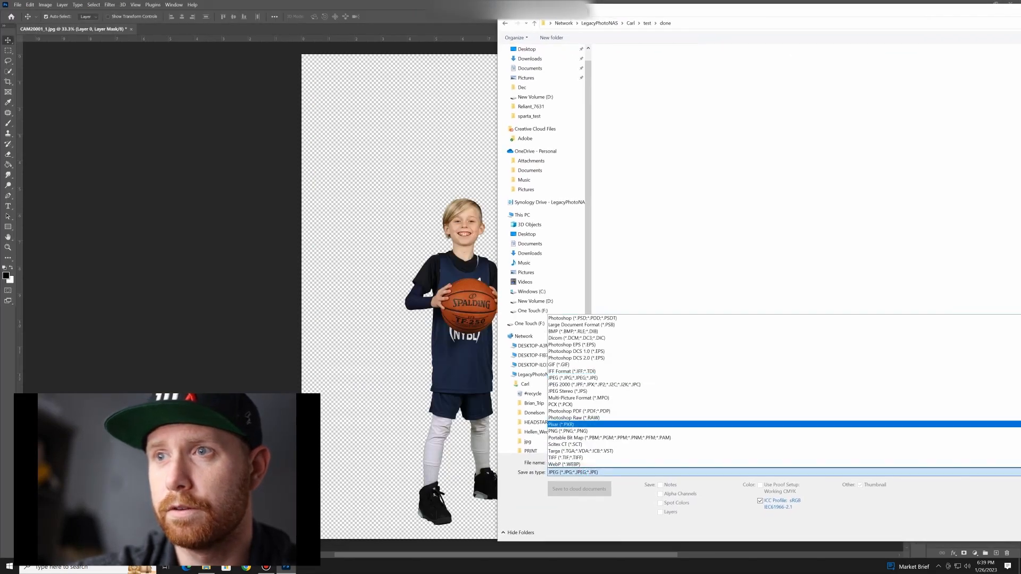
pyautogui.press('Down')
pyautogui.press('Down')
pyautogui.press('Return')
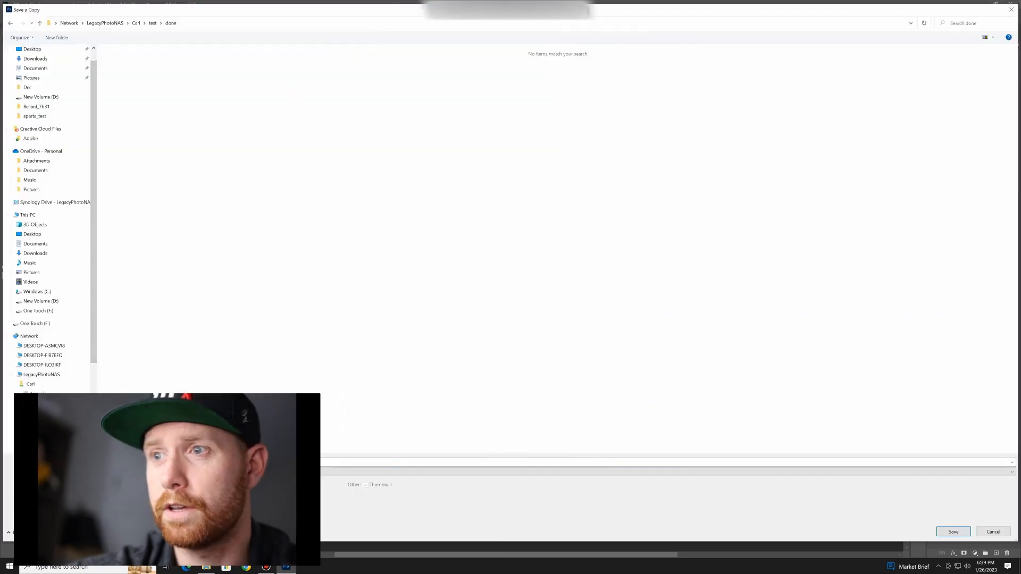
pyautogui.press('Return')
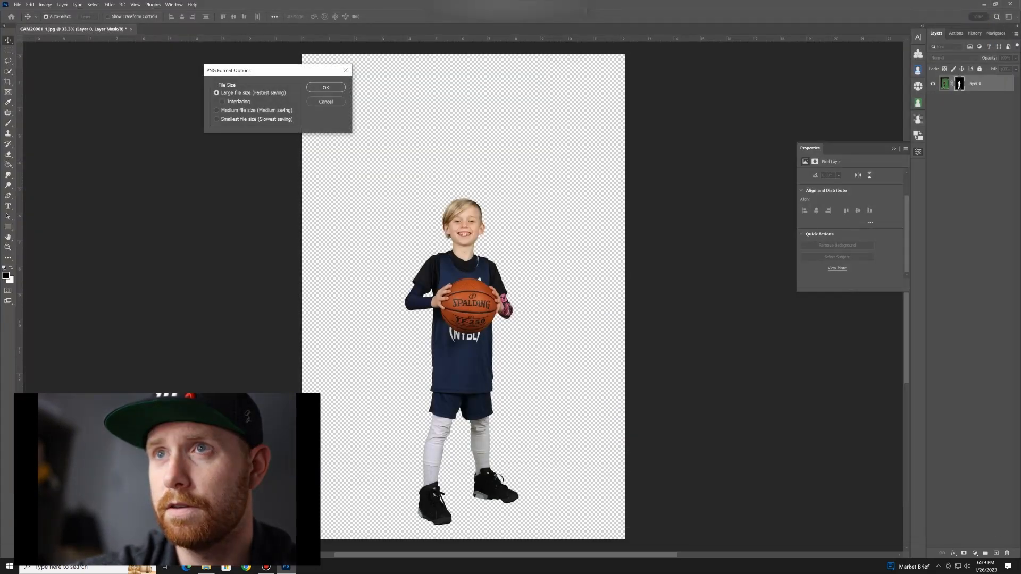
pyautogui.press('Return')
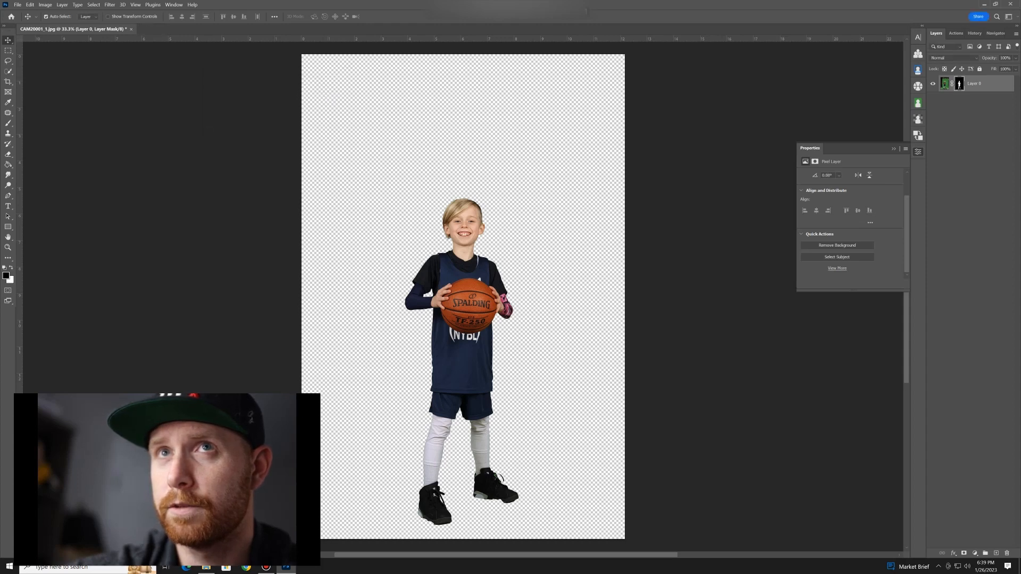
# Step: Close CAM20001_1.jpg without saving its changes and stop recording the BG Removal action
pyautogui.click(131, 29)
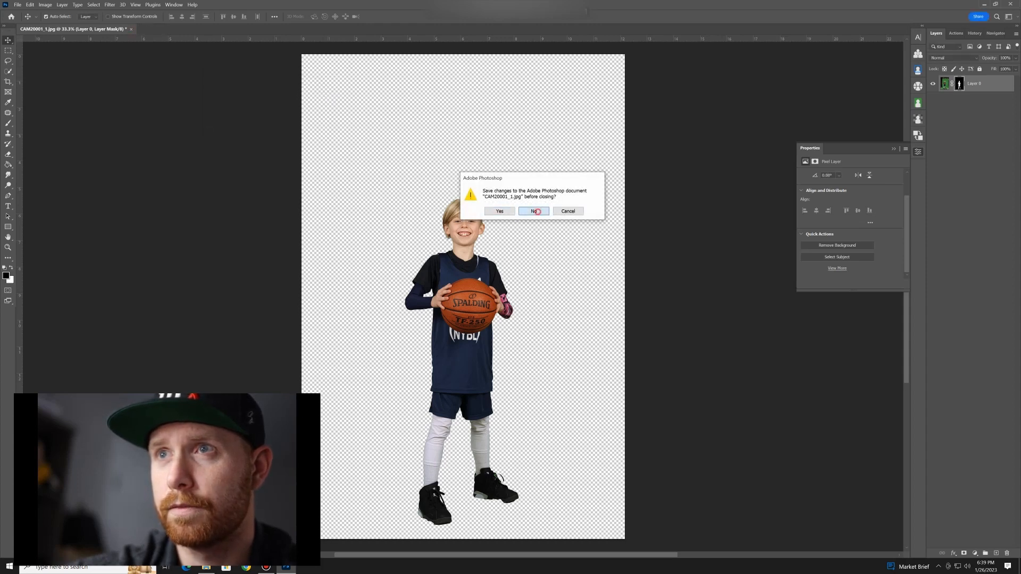
pyautogui.click(534, 211)
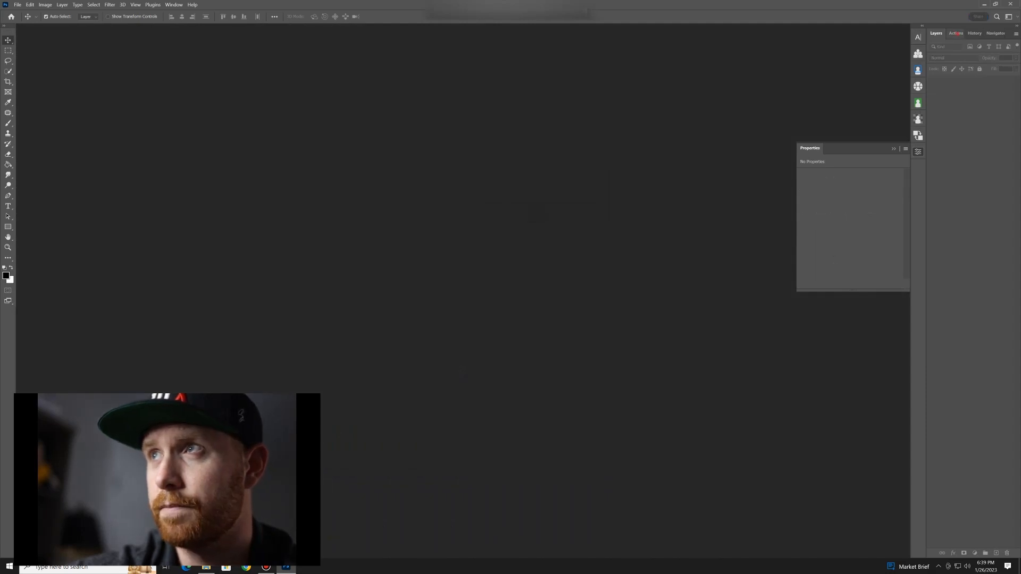
pyautogui.click(956, 33)
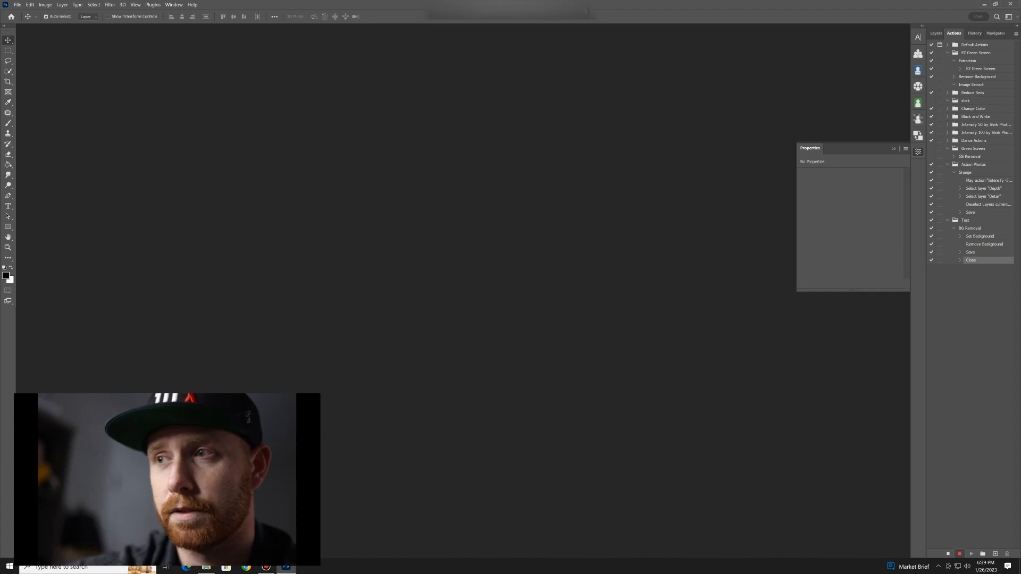
pyautogui.click(948, 554)
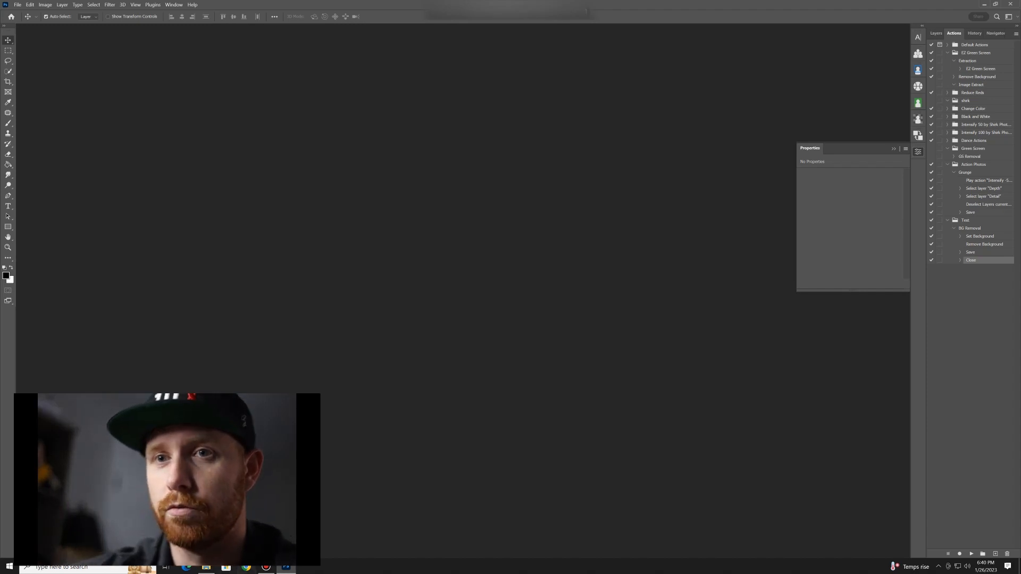
# Step: Switch to File Explorer, permanently delete CAM20001_1 copy.png from the done folder and return to the test folder
pyautogui.hotkey('alt', 'Tab')
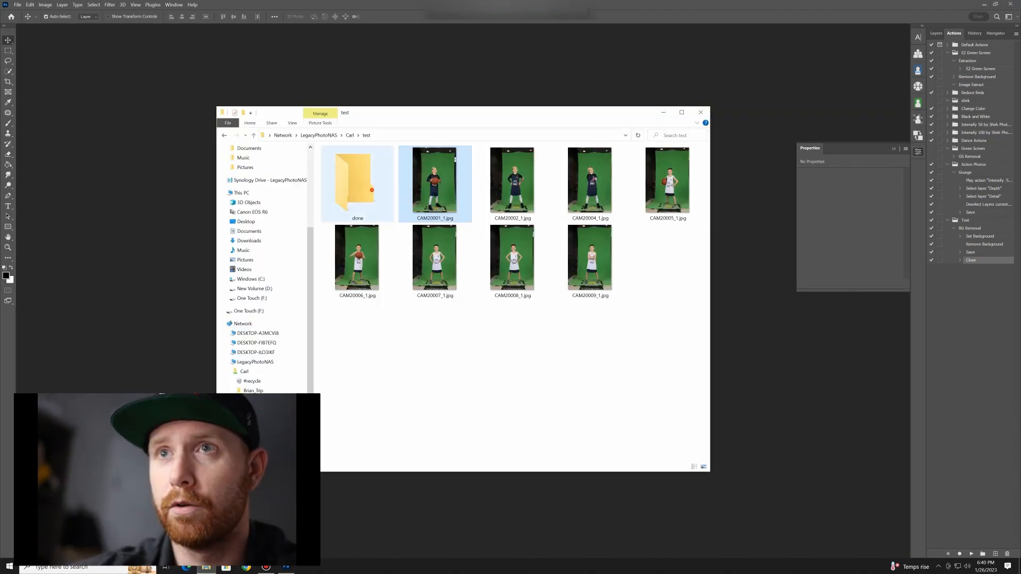
pyautogui.doubleClick(365, 190)
pyautogui.click(366, 190)
pyautogui.press('Delete')
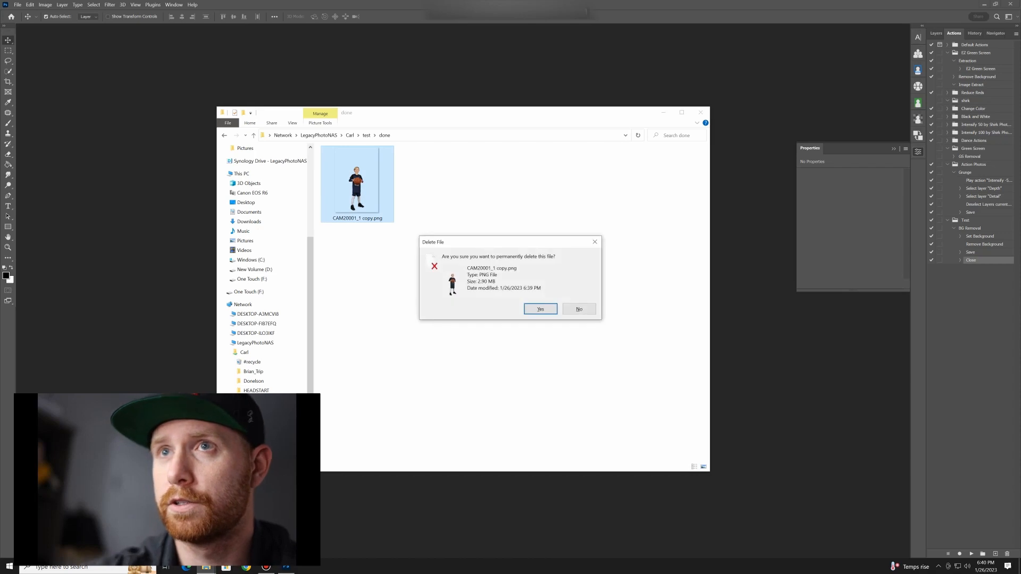
pyautogui.press('Return')
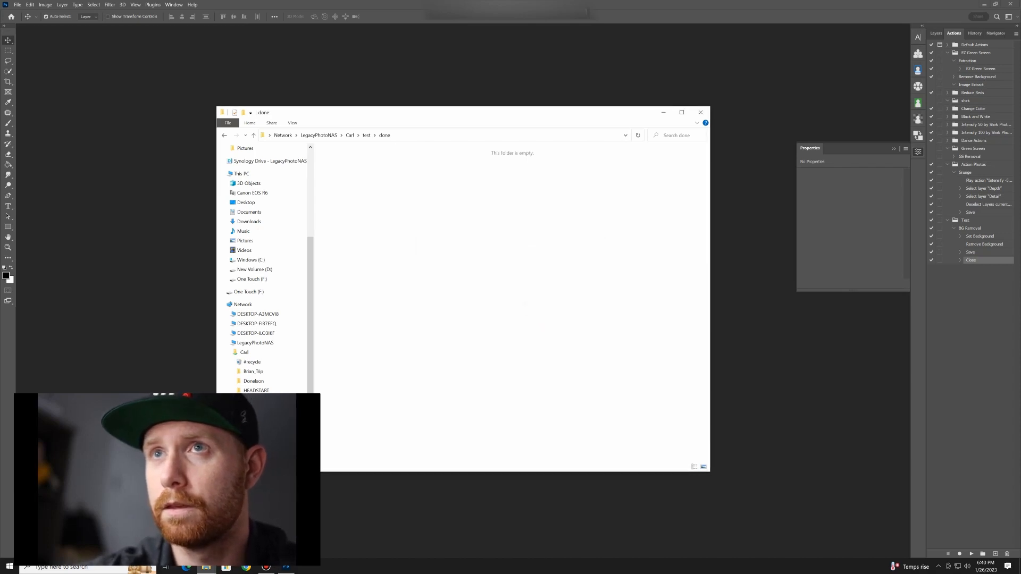
pyautogui.click(366, 135)
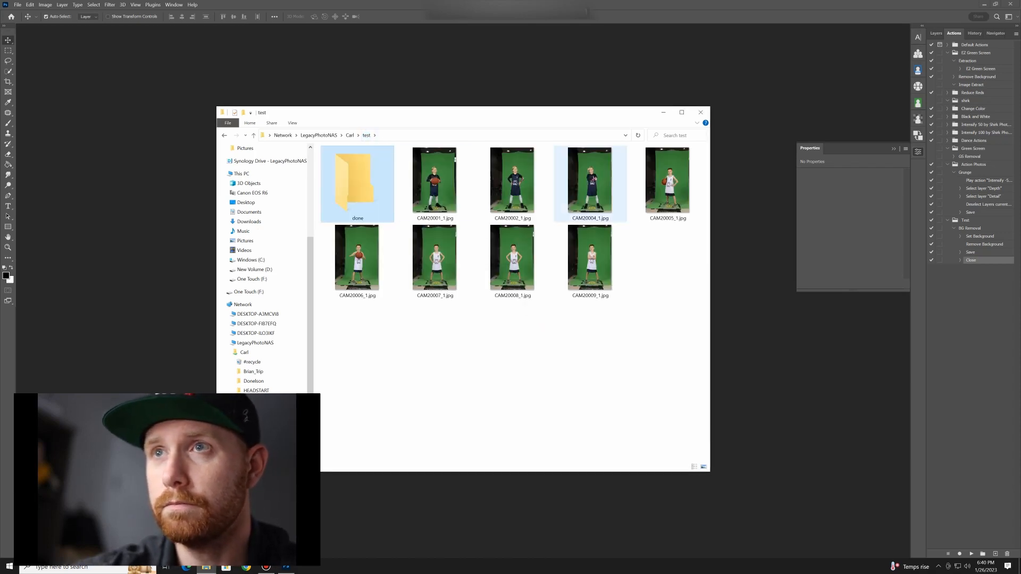
# Step: Switch to Photoshop and start a Batch with the Remove Background action from the EZ Green Screen set
pyautogui.hotkey('alt', 'Tab')
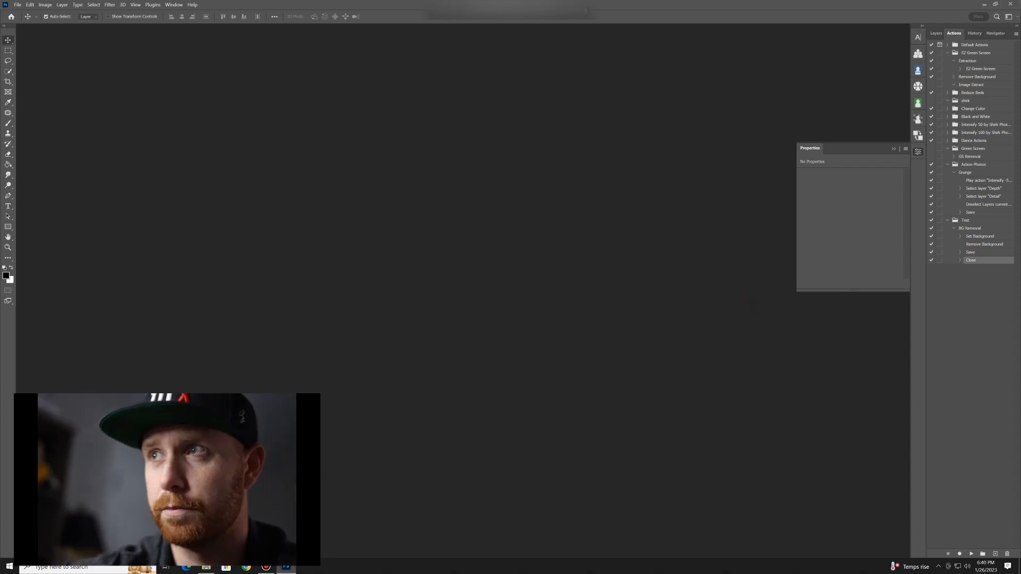
pyautogui.hotkey('alt', 'f')
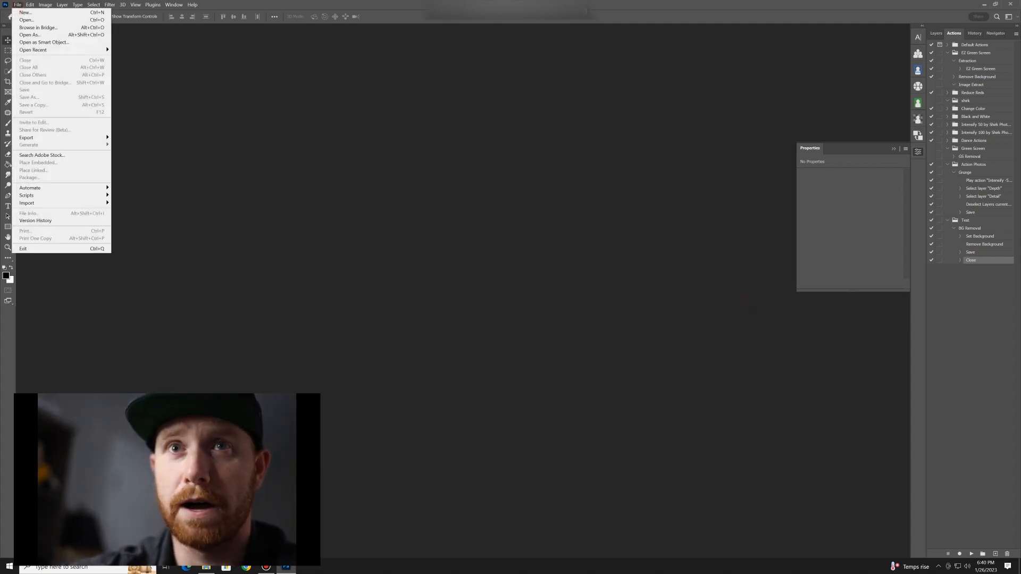
pyautogui.moveTo(42, 188)
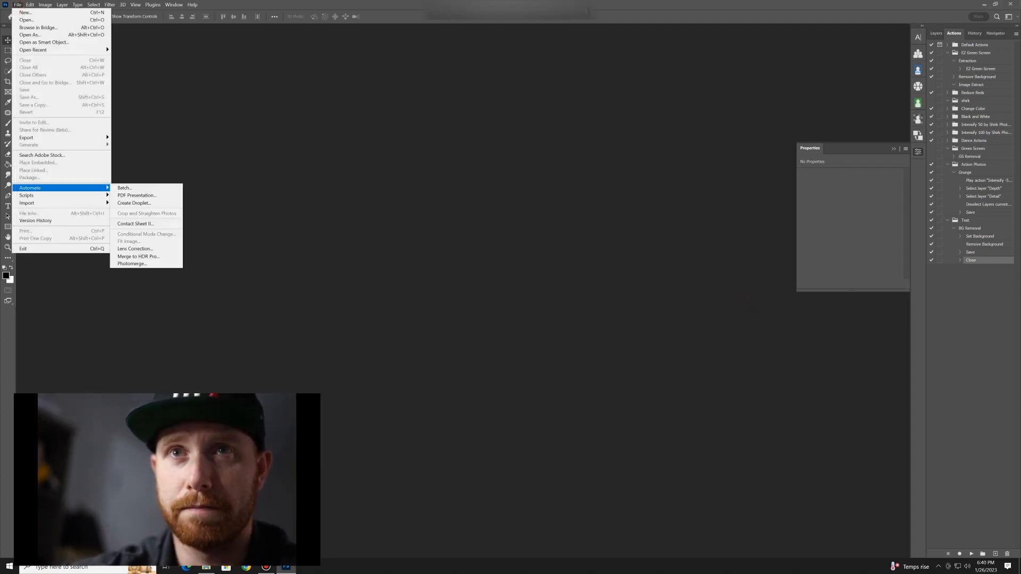
pyautogui.click(124, 189)
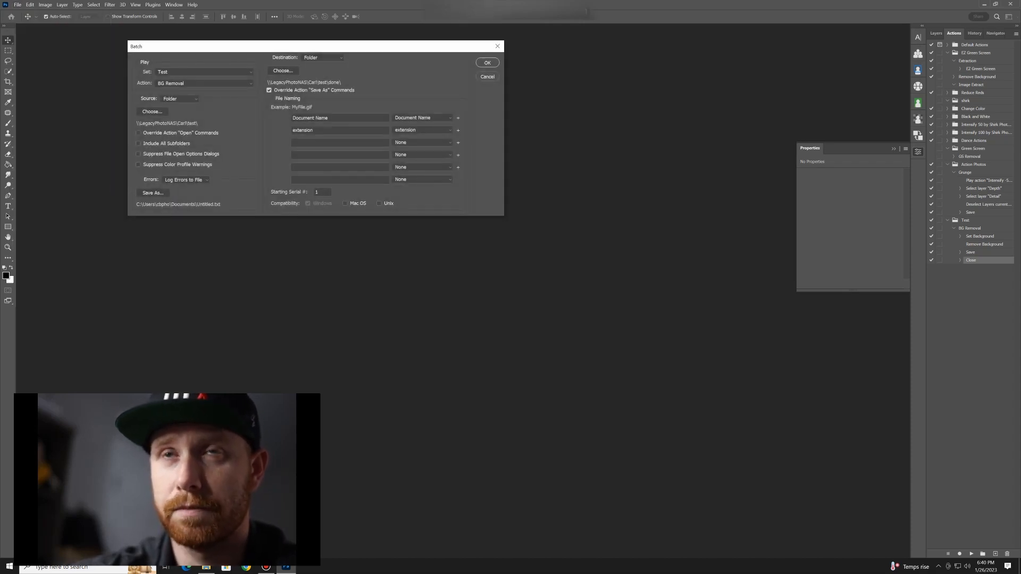
pyautogui.click(204, 72)
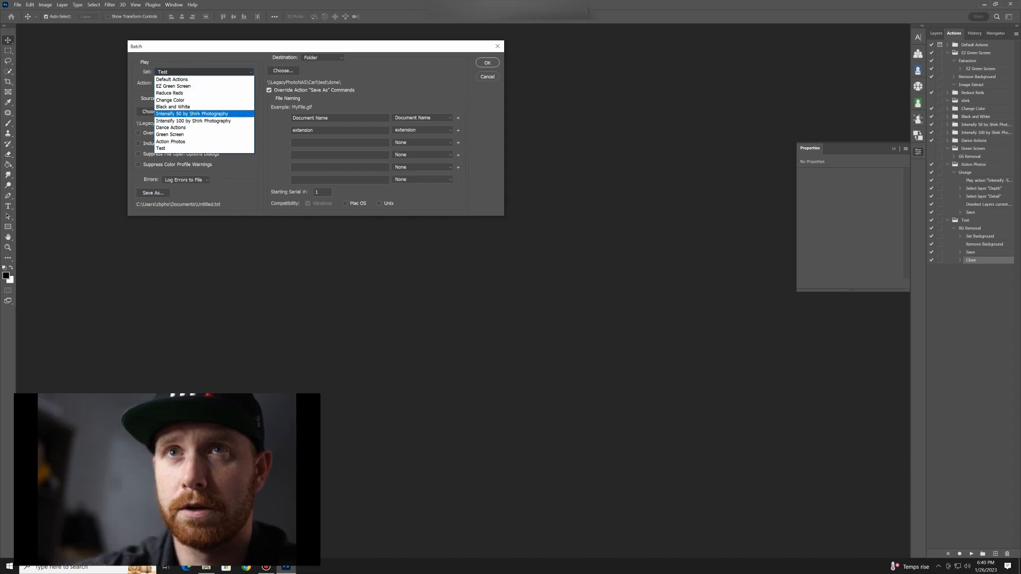
pyautogui.click(221, 87)
pyautogui.click(221, 84)
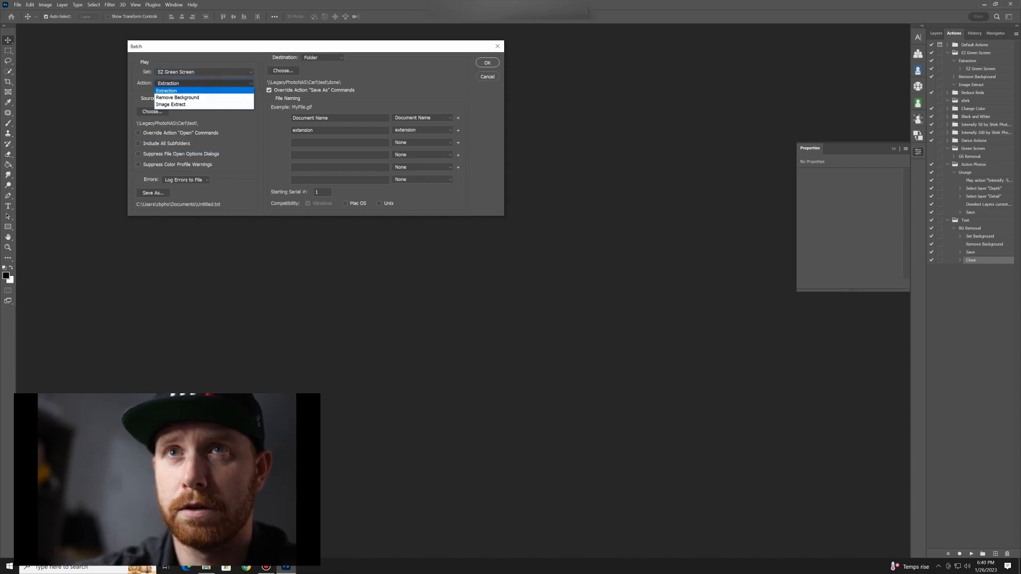
pyautogui.click(207, 98)
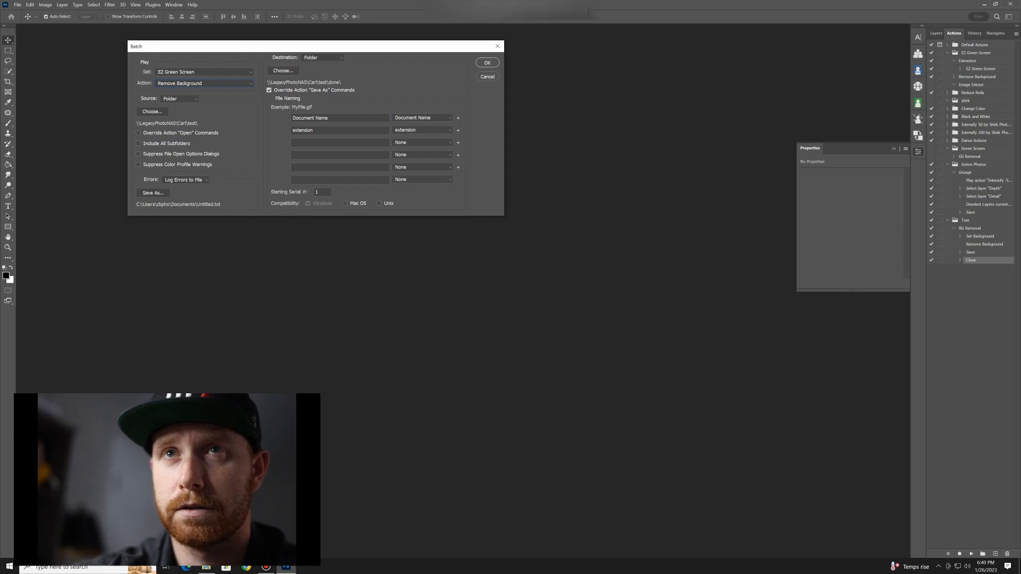
# Step: Choose the test folder as the batch source and its done subfolder as the destination, and run the batch
pyautogui.click(152, 111)
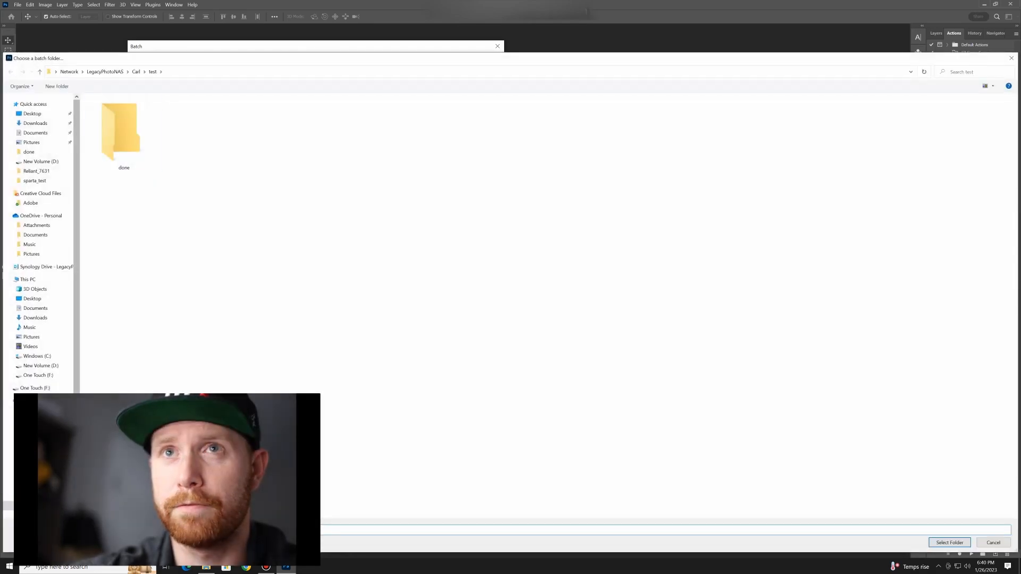
pyautogui.press('Return')
pyautogui.click(283, 70)
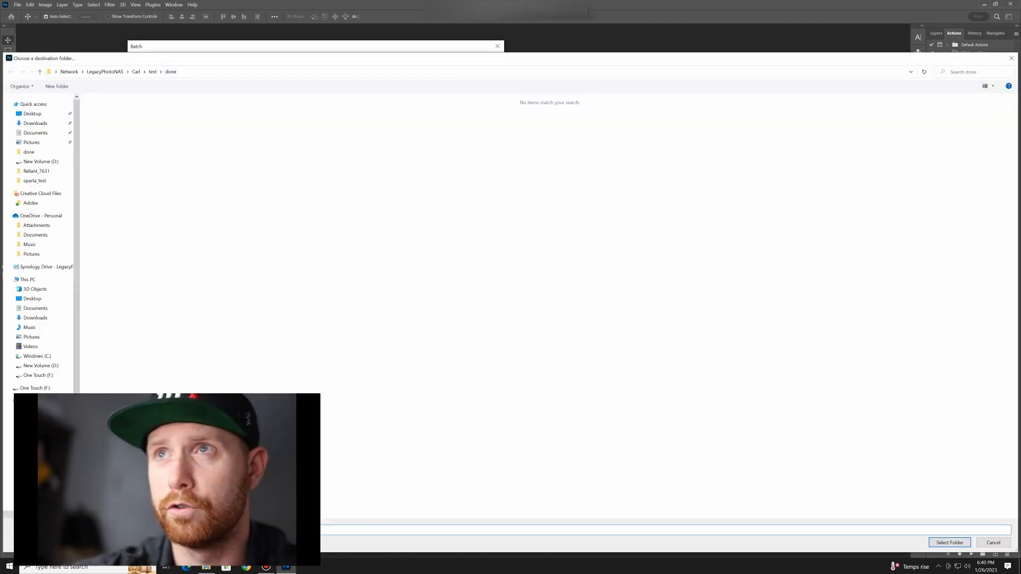
pyautogui.click(950, 542)
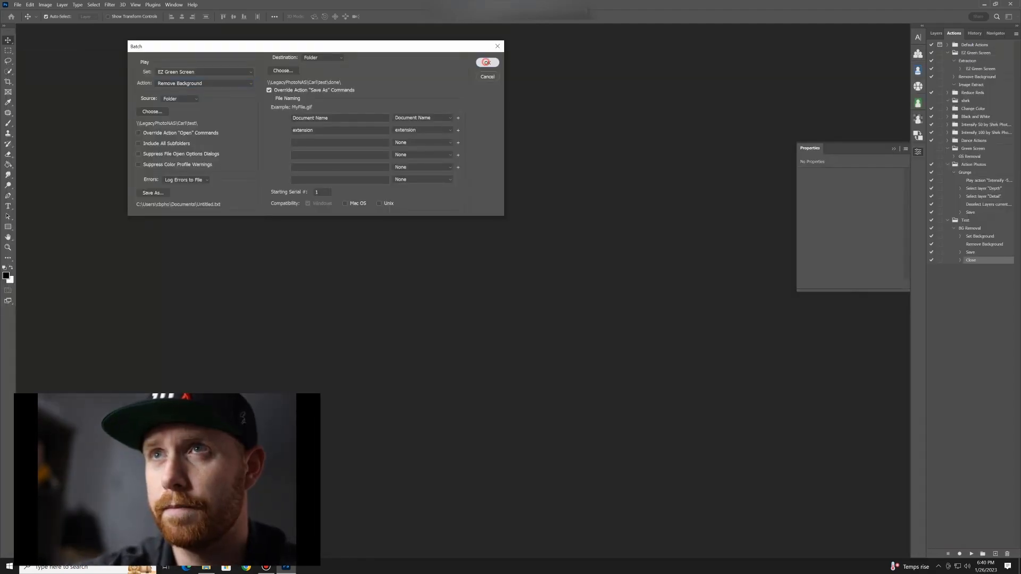
pyautogui.click(488, 63)
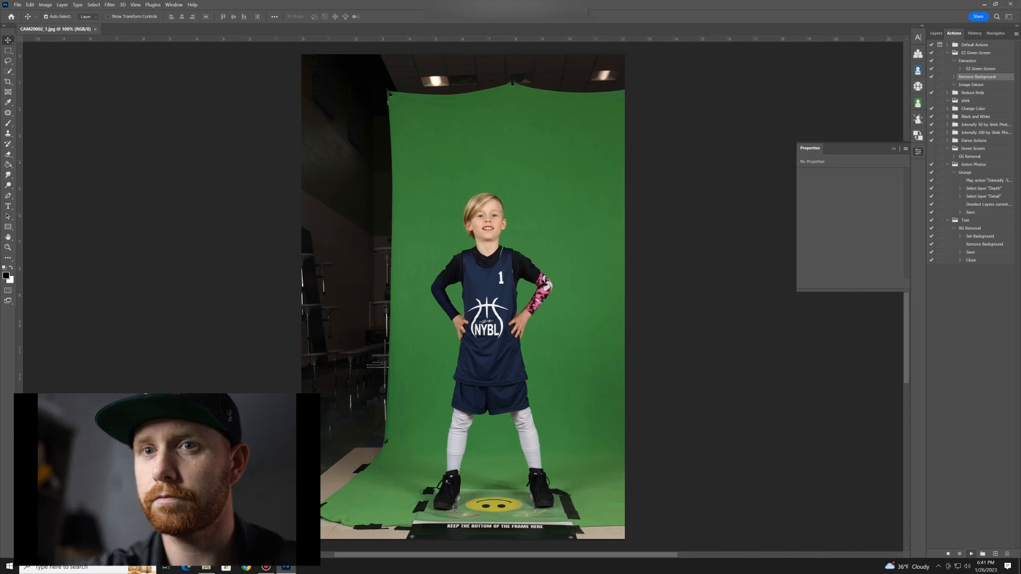
# Step: Switch to File Explorer, inspect the PNG cutouts in the done folder and return to Photoshop
pyautogui.hotkey('alt', 'Tab')
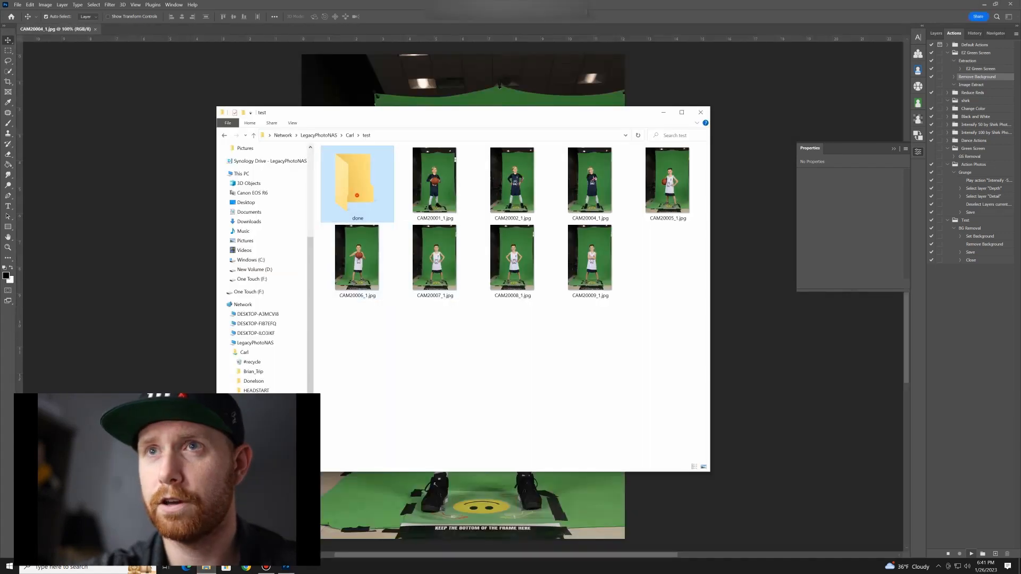
pyautogui.doubleClick(357, 183)
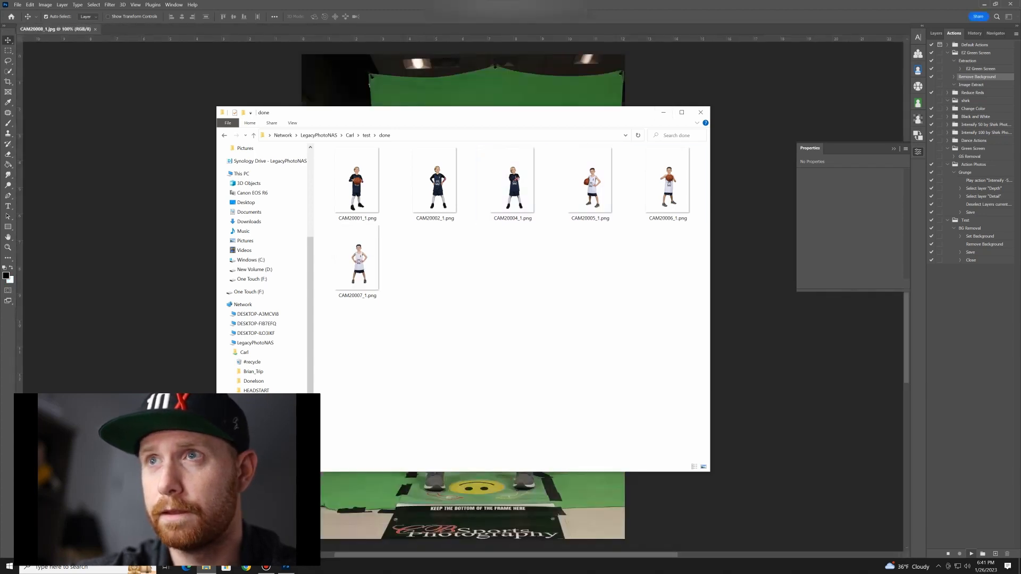
pyautogui.click(663, 112)
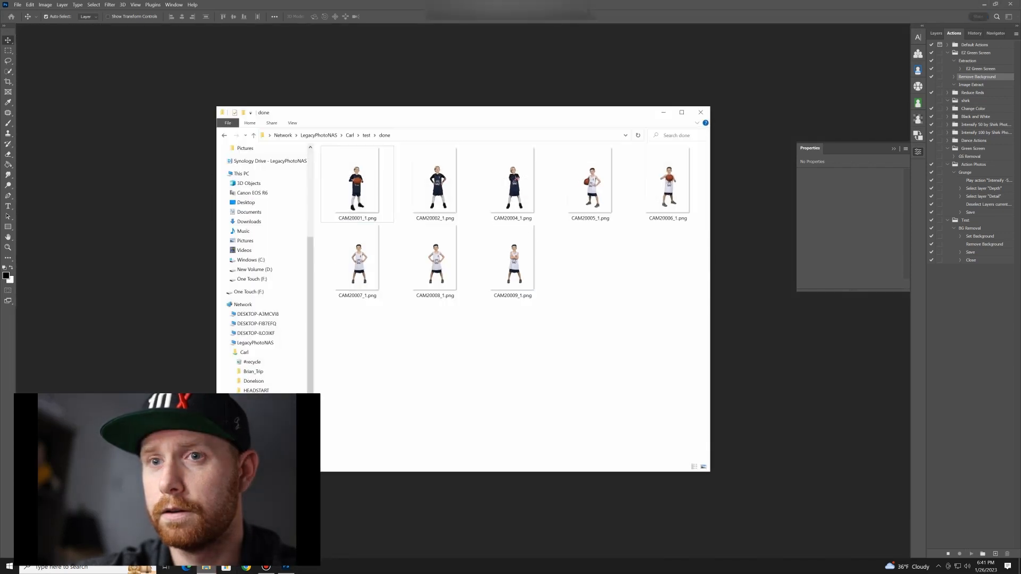
pyautogui.press('Return')
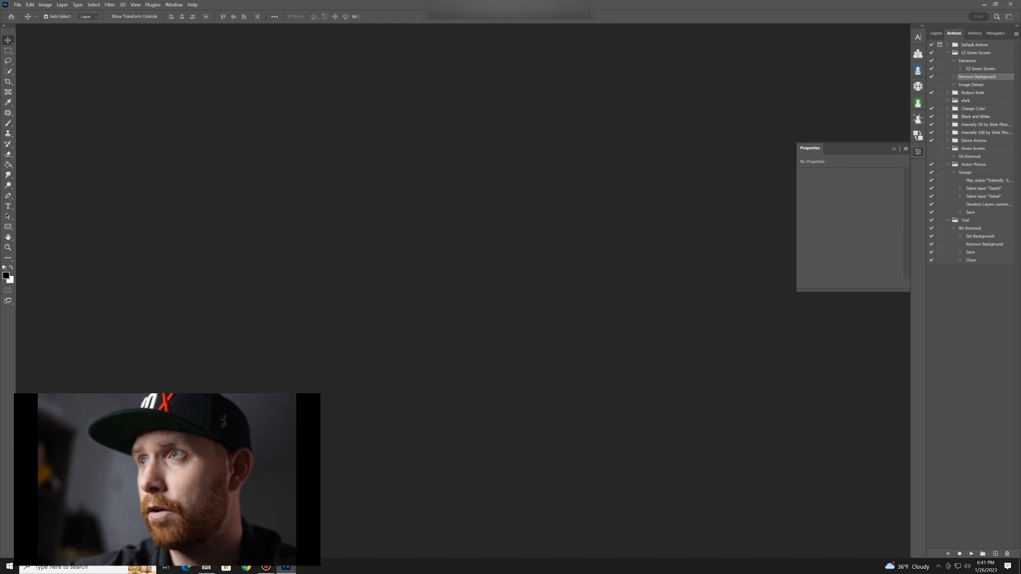
# Step: Expand the Black and White action set, and in File Explorer create a folder named bw inside the done folder
pyautogui.click(947, 116)
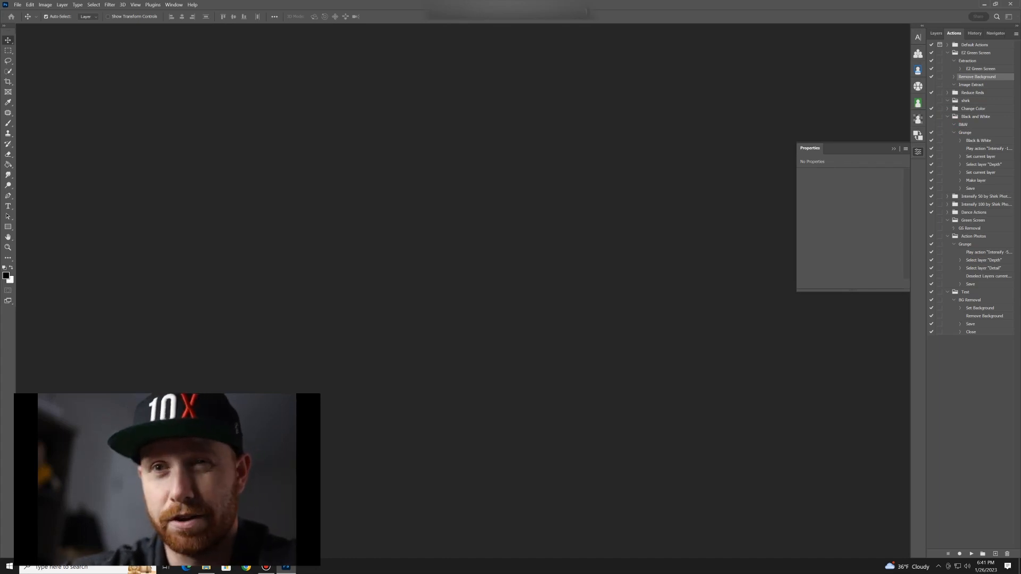
pyautogui.hotkey('alt', 'Tab')
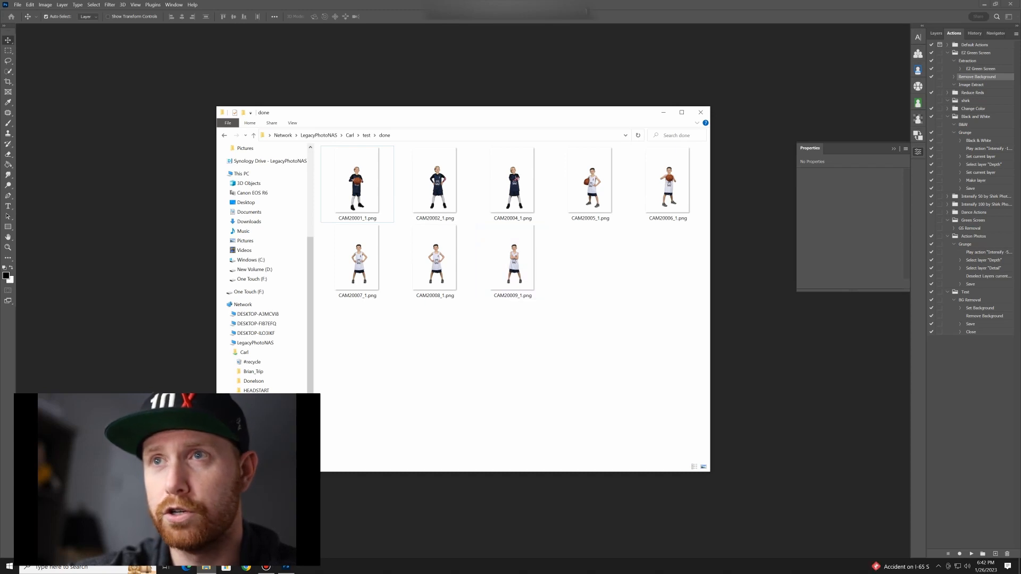
pyautogui.click(243, 112)
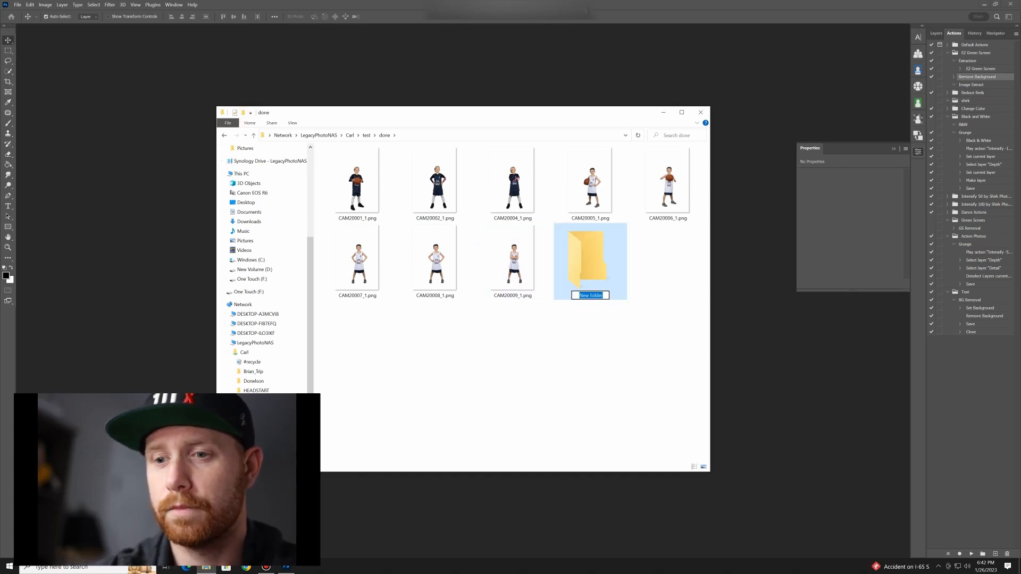
pyautogui.write('bw')
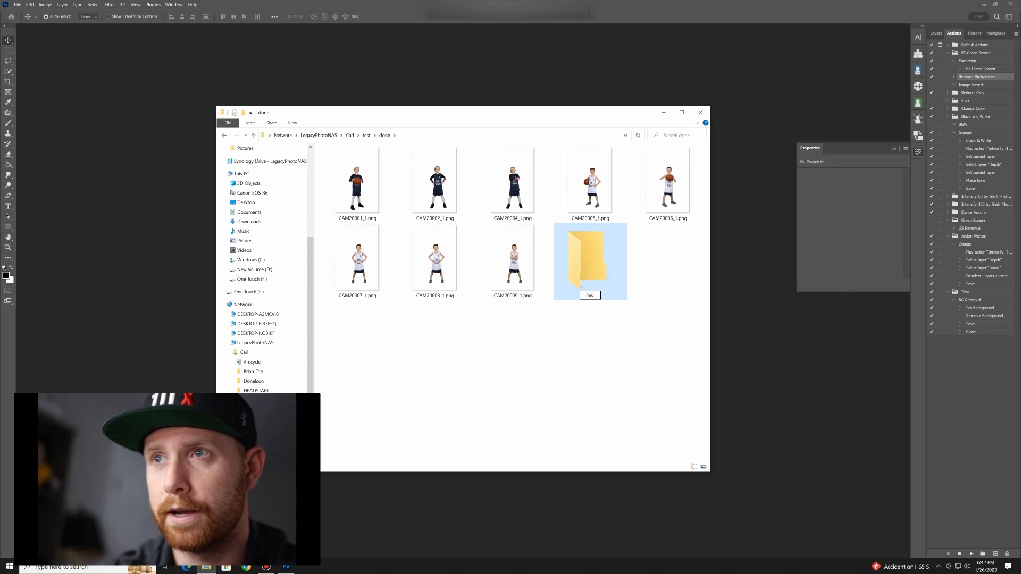
# Step: Switch to Photoshop and start a Batch with the Grunge action from the Black and White set
pyautogui.hotkey('alt', 'Tab')
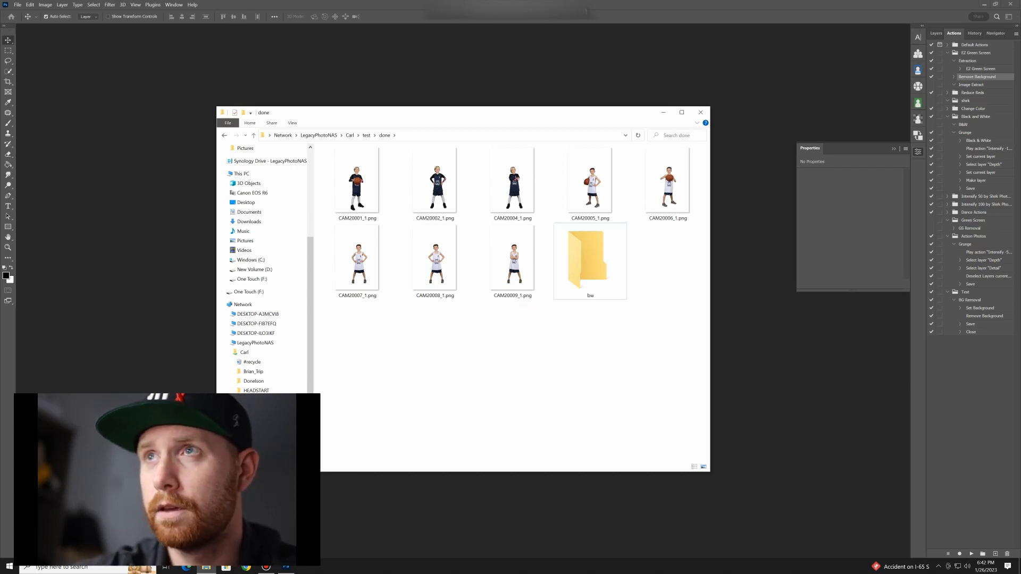
pyautogui.hotkey('alt', 'f')
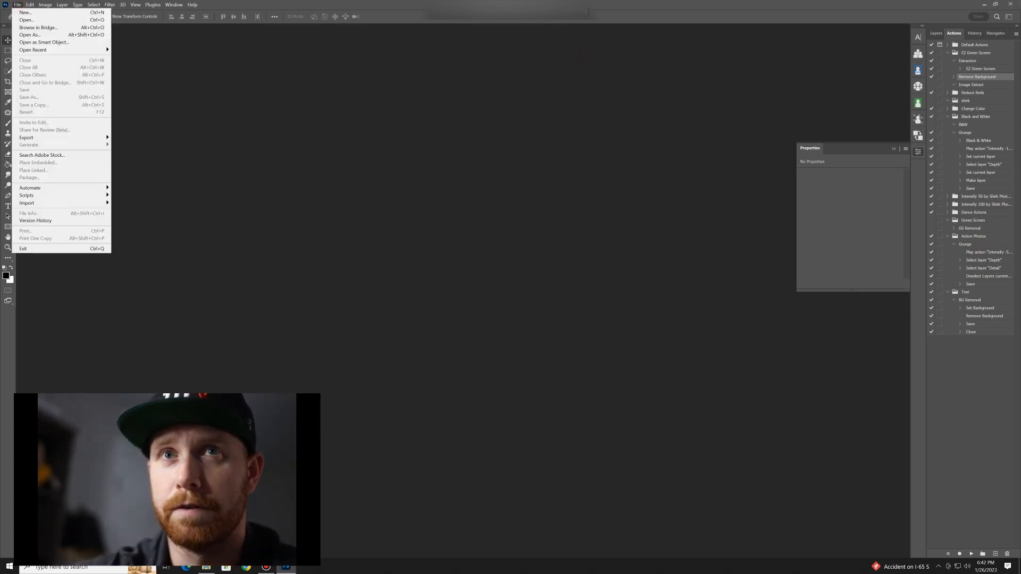
pyautogui.press('u')
pyautogui.press('Down')
pyautogui.press('Return')
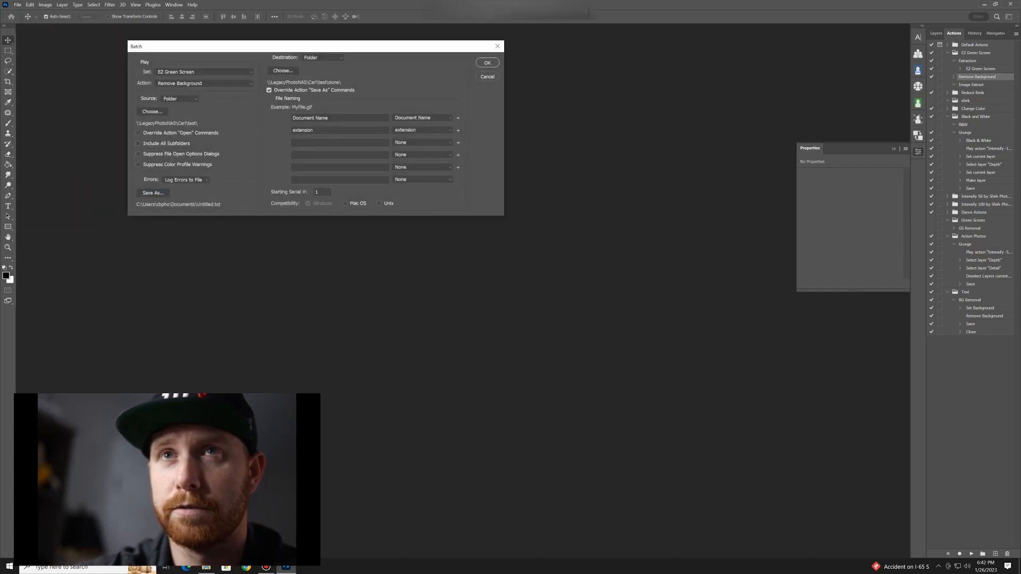
pyautogui.hotkey('alt', 'Down')
pyautogui.press('Down')
pyautogui.press('Down')
pyautogui.press('Down')
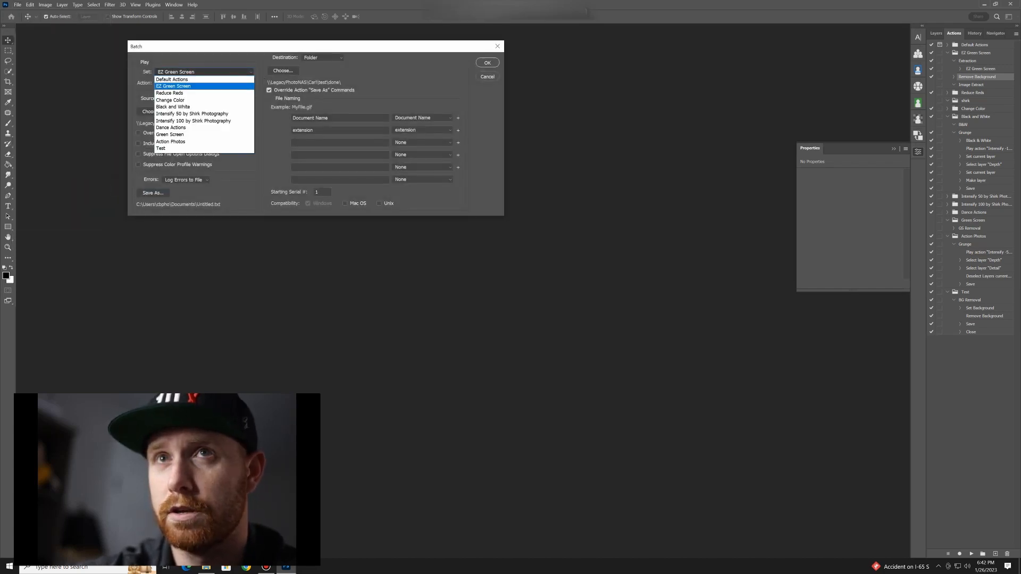
pyautogui.press('Return')
pyautogui.press('Tab')
pyautogui.hotkey('alt', 'Down')
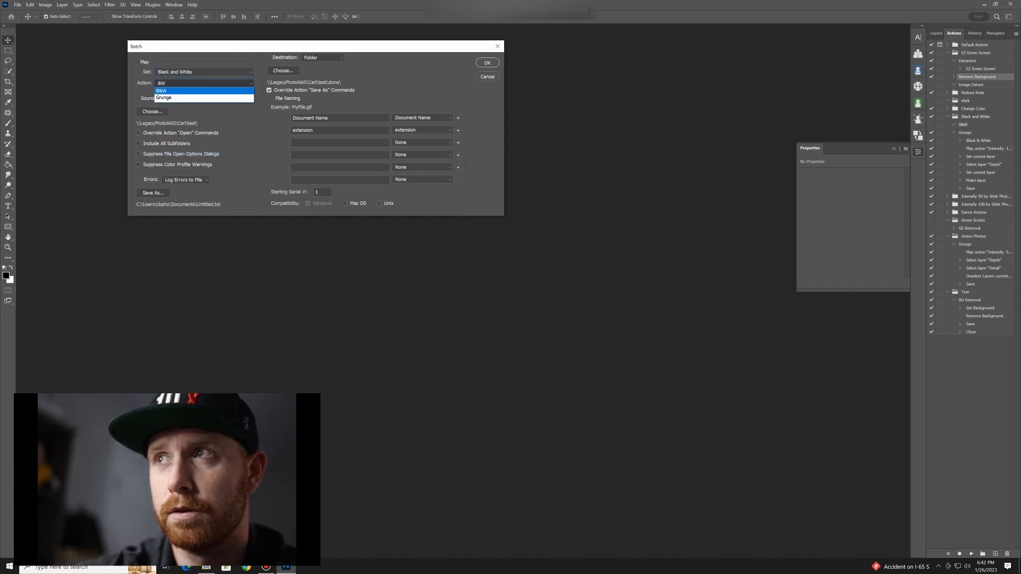
pyautogui.press('Down')
pyautogui.press('Return')
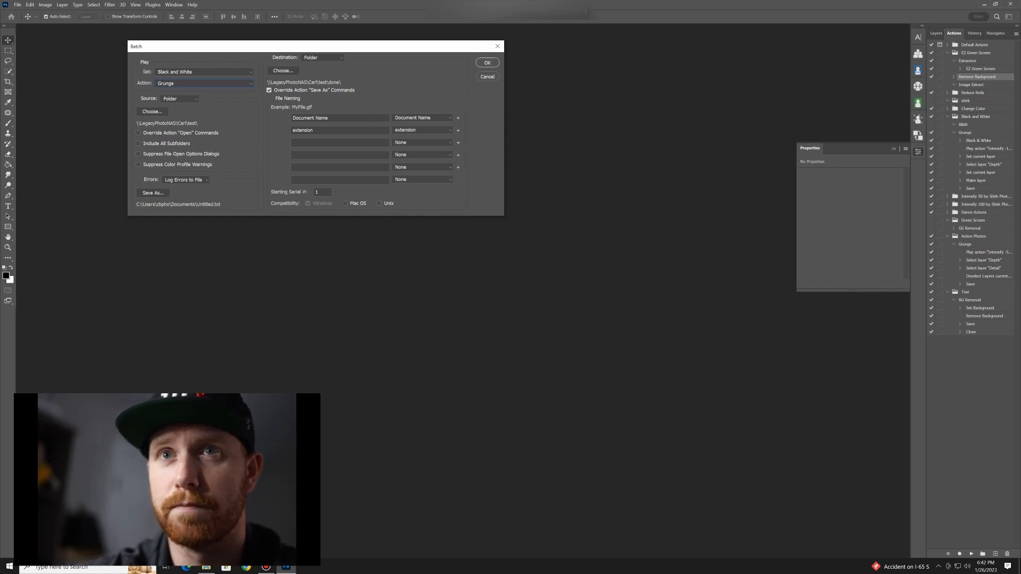
# Step: Choose the done folder as the batch source and its bw subfolder as the destination, and run the batch
pyautogui.click(152, 111)
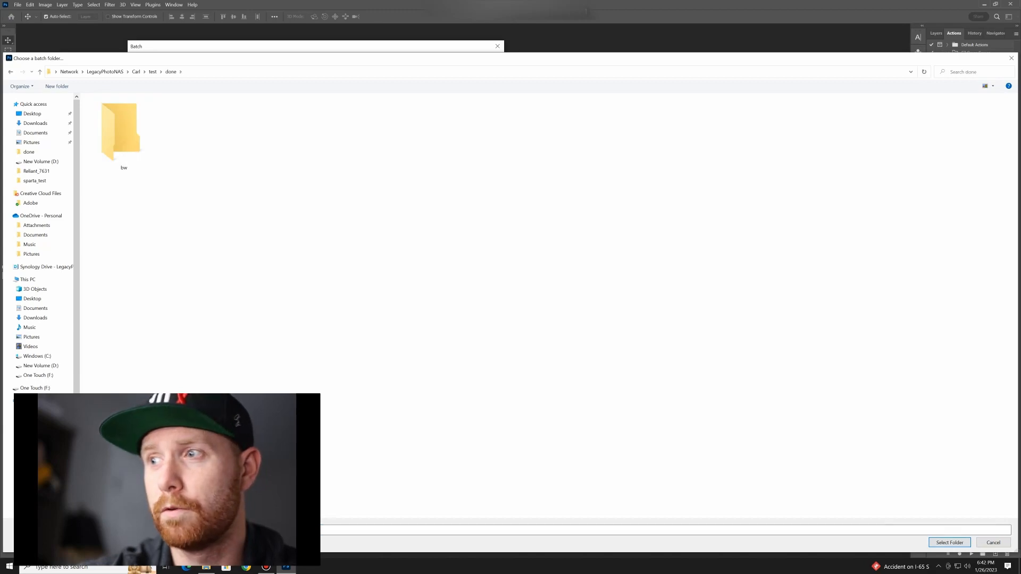
pyautogui.press('Return')
pyautogui.click(283, 70)
pyautogui.doubleClick(125, 133)
pyautogui.click(950, 542)
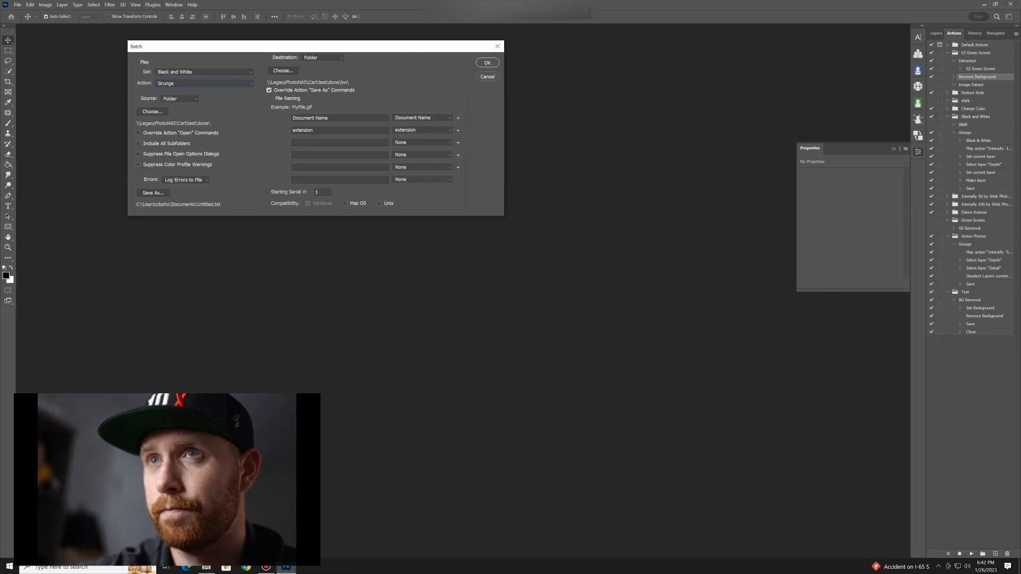
pyautogui.click(487, 63)
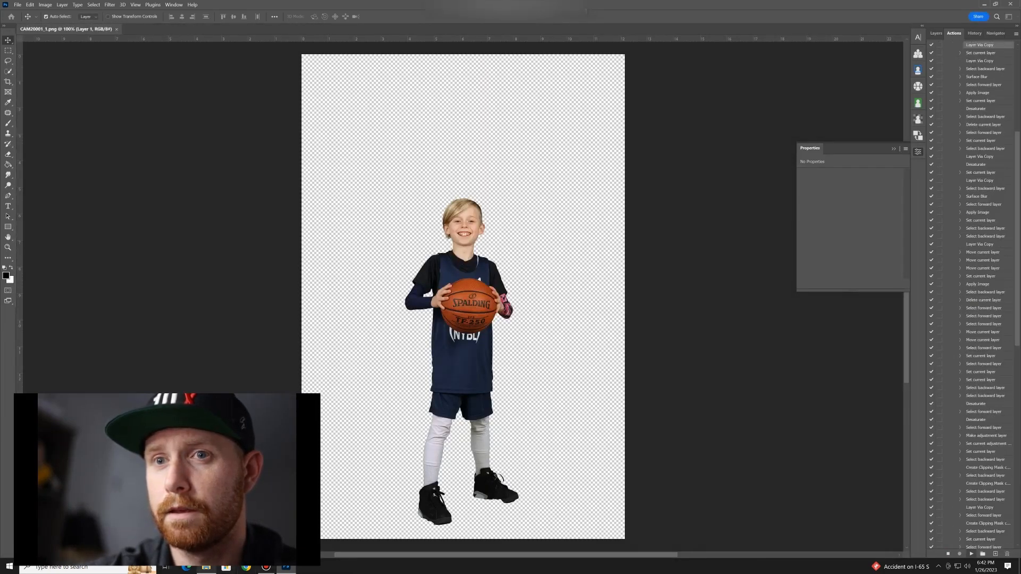
# Step: Switch to File Explorer, check the bw folder for output files and minimize the window
pyautogui.hotkey('alt', 'Tab')
pyautogui.click(602, 253)
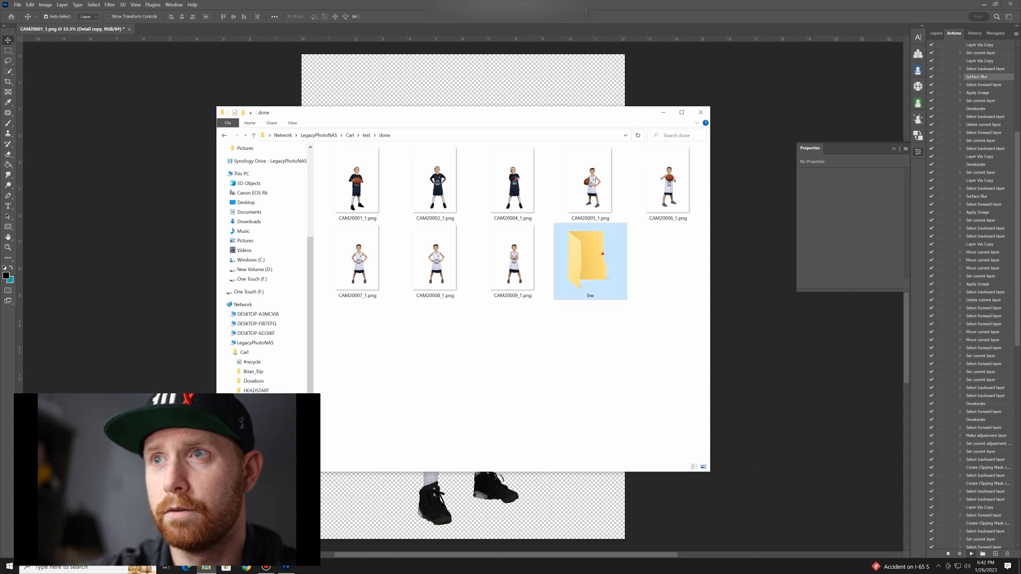
pyautogui.doubleClick(603, 254)
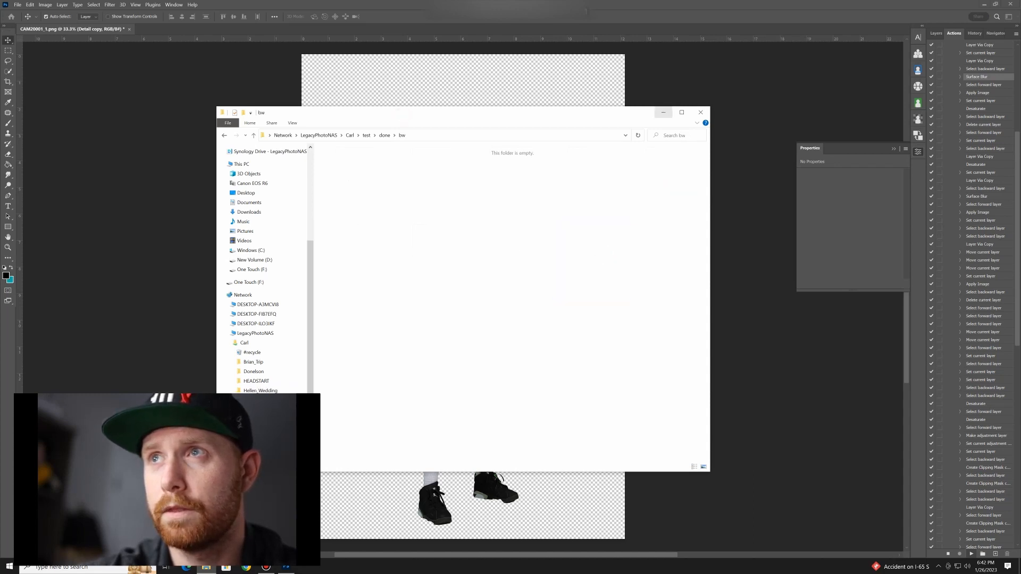
pyautogui.click(664, 112)
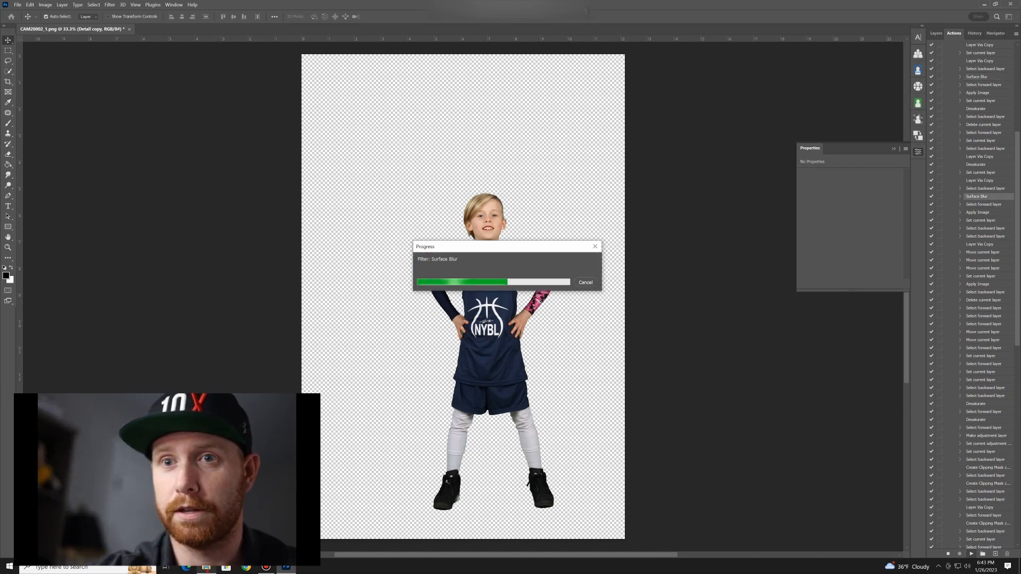
# Step: Switch back to File Explorer, view CAM20001_1.jpg from the bw folder in the photo viewer and close it
pyautogui.hotkey('alt', 'Tab')
pyautogui.doubleClick(357, 186)
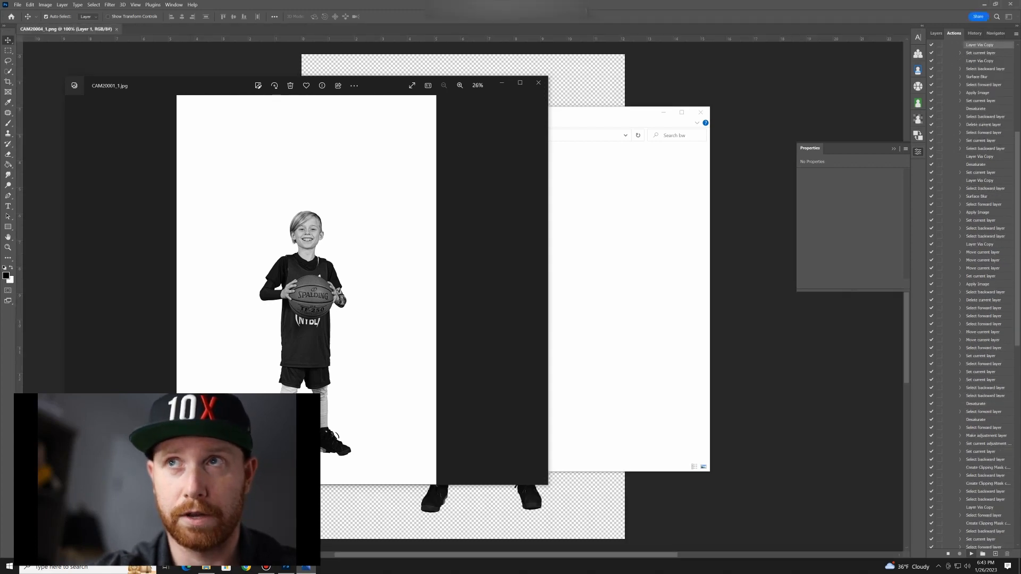
pyautogui.click(538, 83)
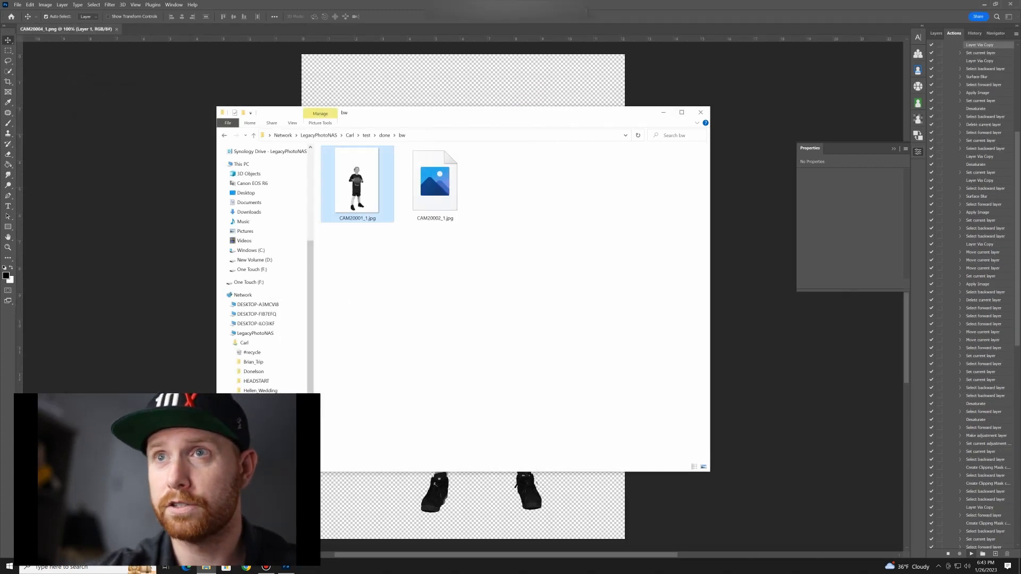